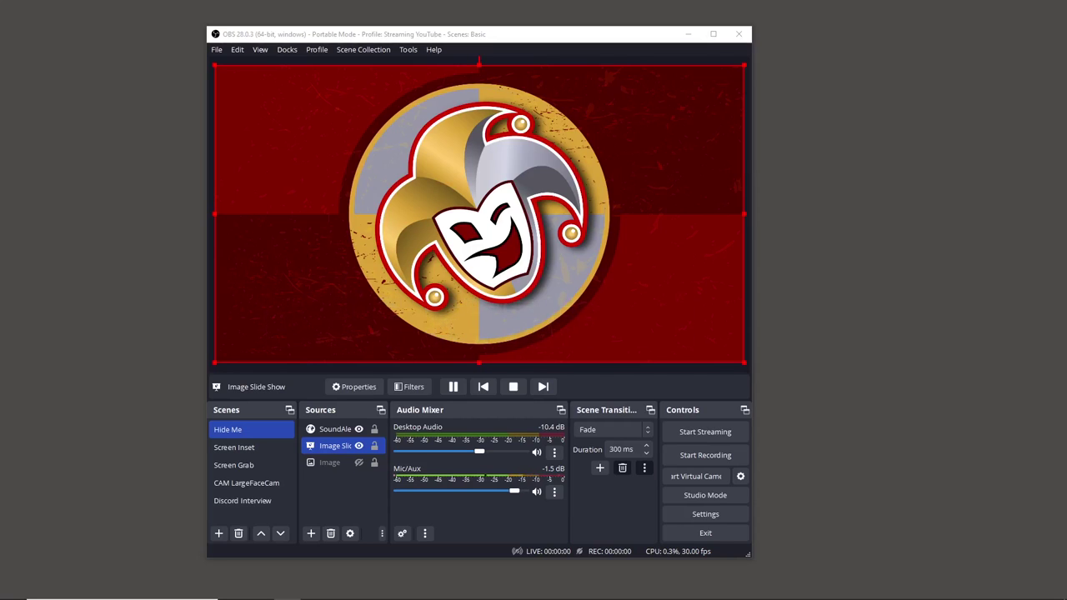
# Switch to File Explorer and scroll through the Jester Sequence folder's 48 Flaming Jester PNG frames.
pyautogui.hotkey('alt', 'Tab')
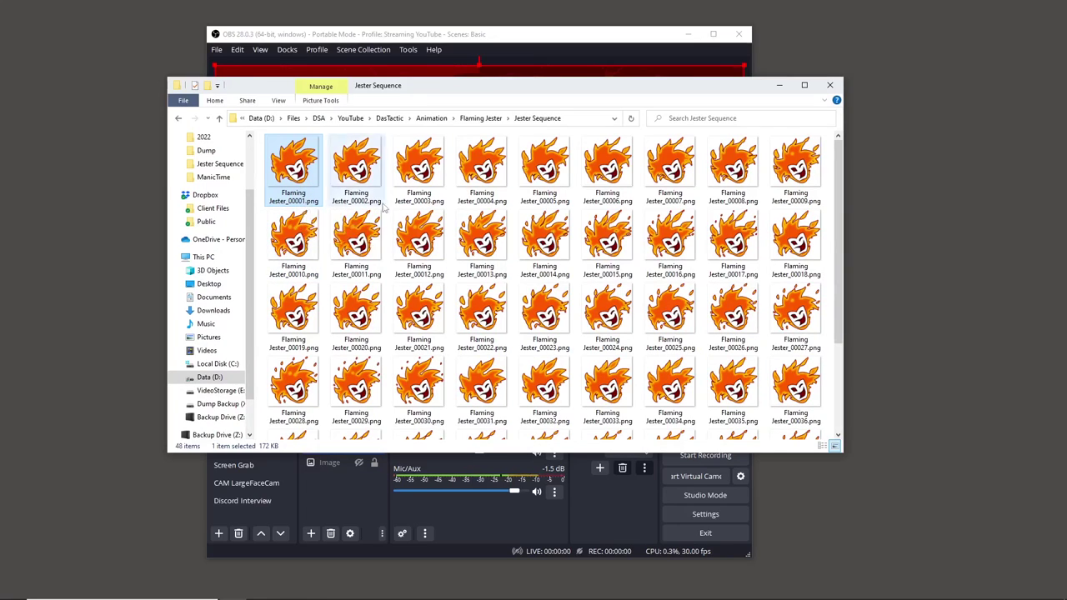
pyautogui.scroll(-3, 533, 246)
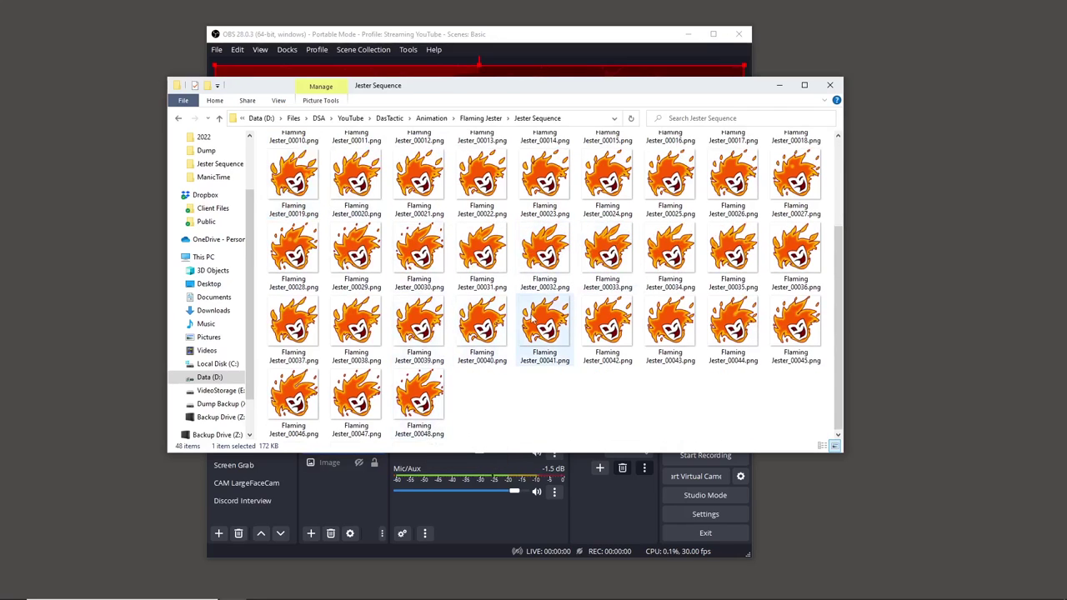
pyautogui.scroll(3, 533, 329)
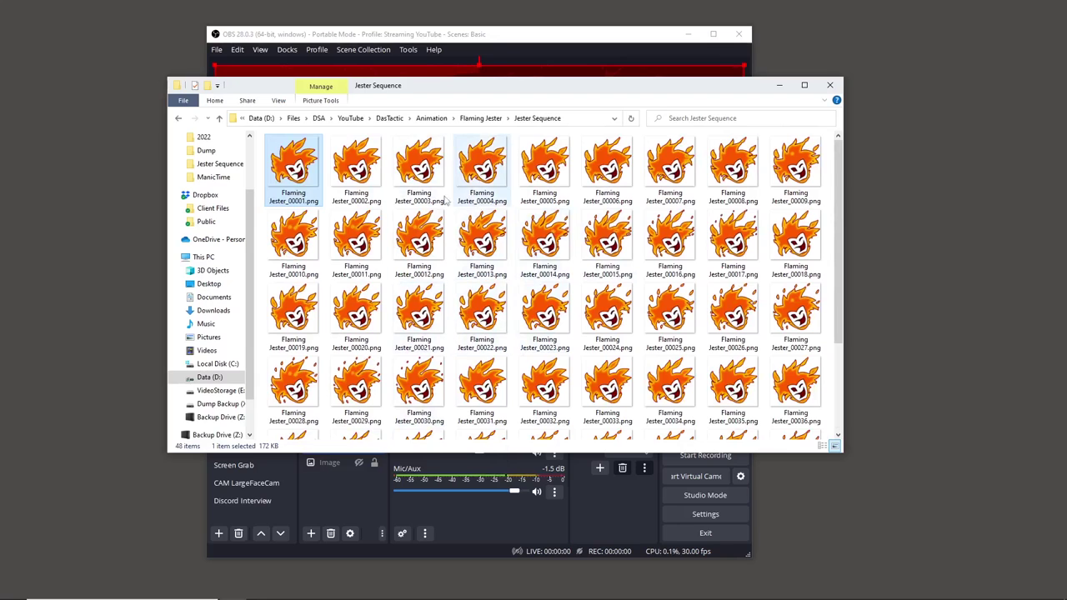
# Preview Flaming Jester_00001.png in Photos, then close the viewer.
pyautogui.doubleClick(298, 171)
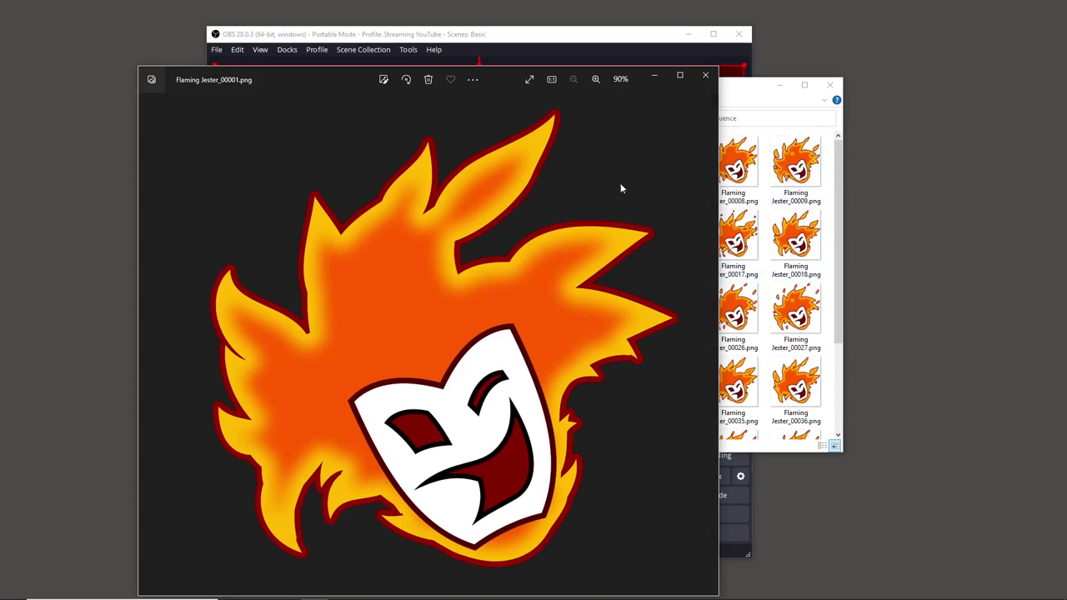
pyautogui.click(705, 75)
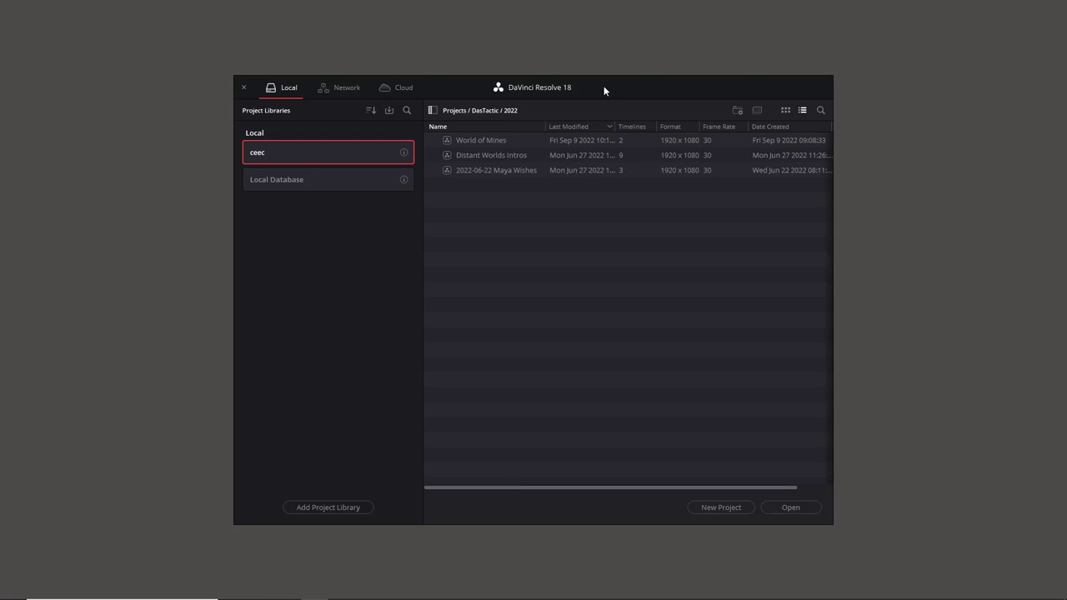
# Create a new project named 'Flaming Jester' and go to the Media page.
pyautogui.click(730, 507)
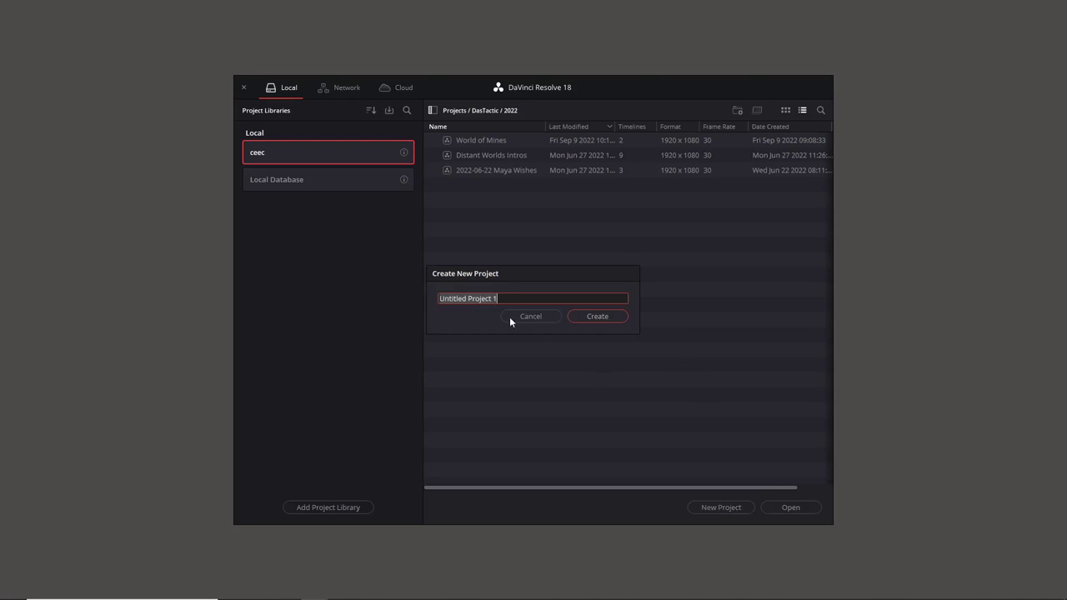
pyautogui.write('Flaming Jester')
pyautogui.click(597, 317)
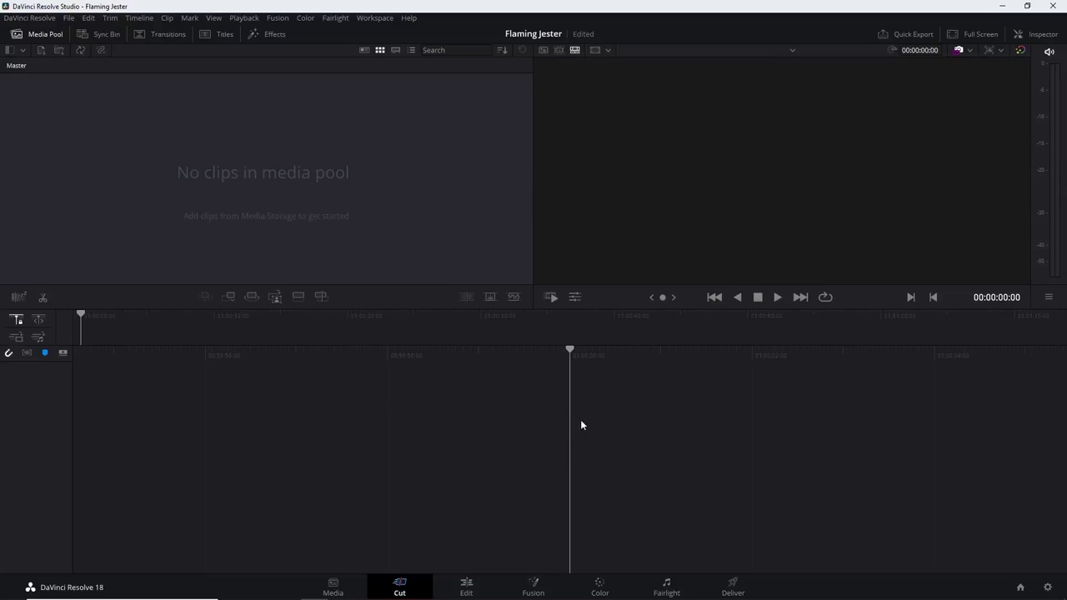
pyautogui.click(341, 591)
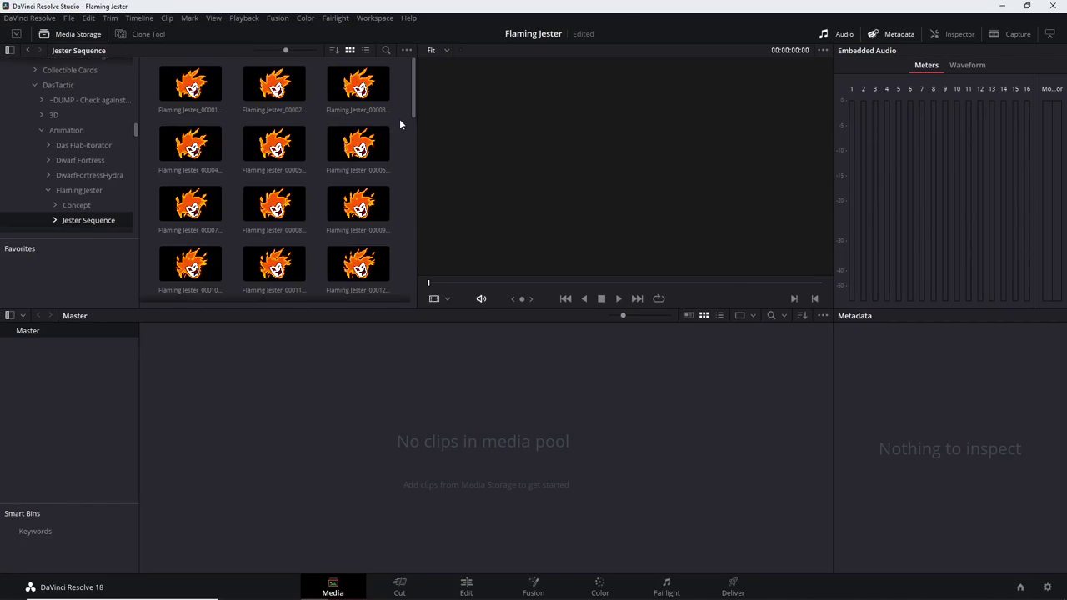
# Preview the first nine jester frame thumbnails in Media Storage.
pyautogui.click(196, 86)
pyautogui.click(367, 94)
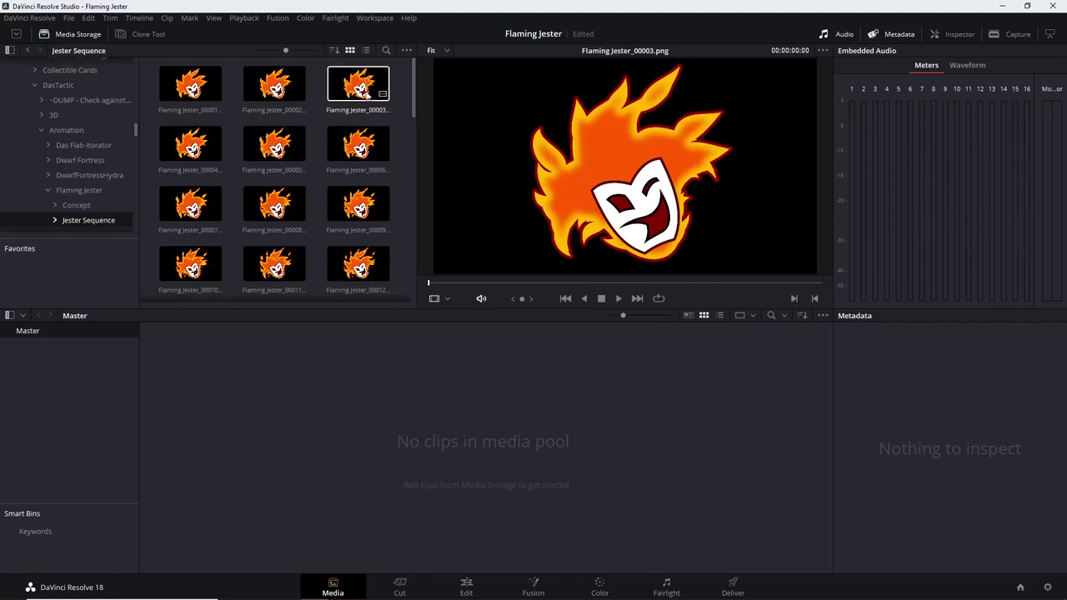
pyautogui.click(381, 142)
pyautogui.click(283, 143)
pyautogui.click(203, 150)
pyautogui.click(201, 196)
pyautogui.click(289, 192)
pyautogui.click(203, 94)
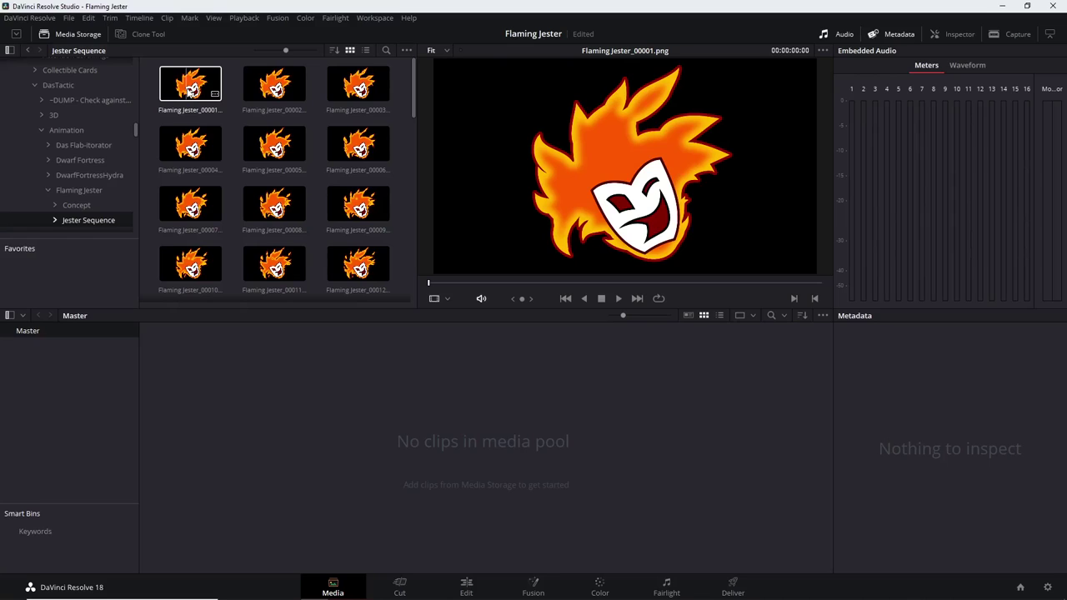
pyautogui.click(367, 209)
pyautogui.click(275, 144)
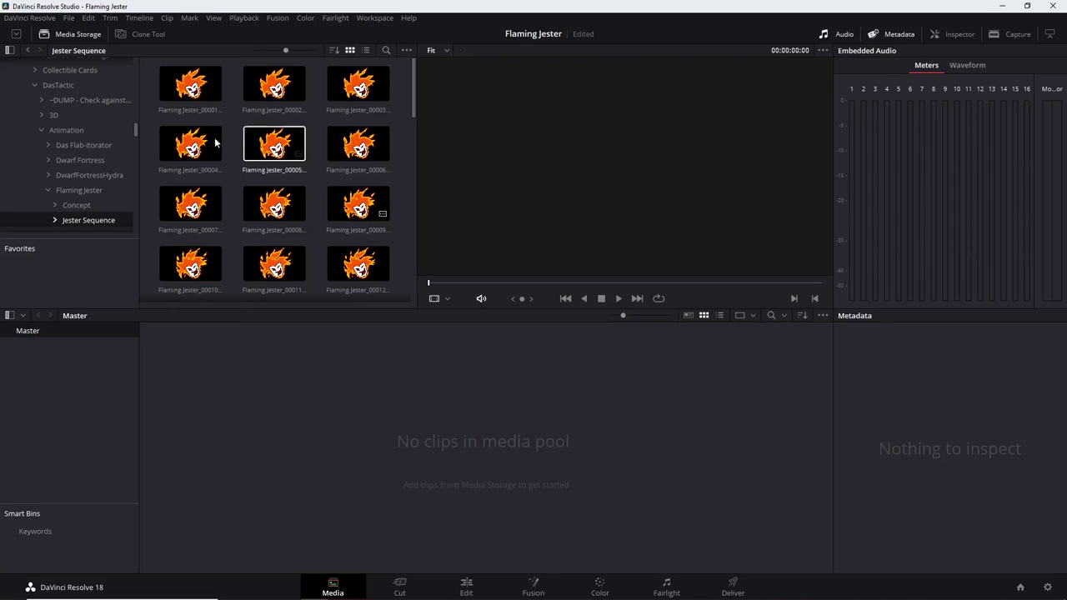
pyautogui.click(185, 95)
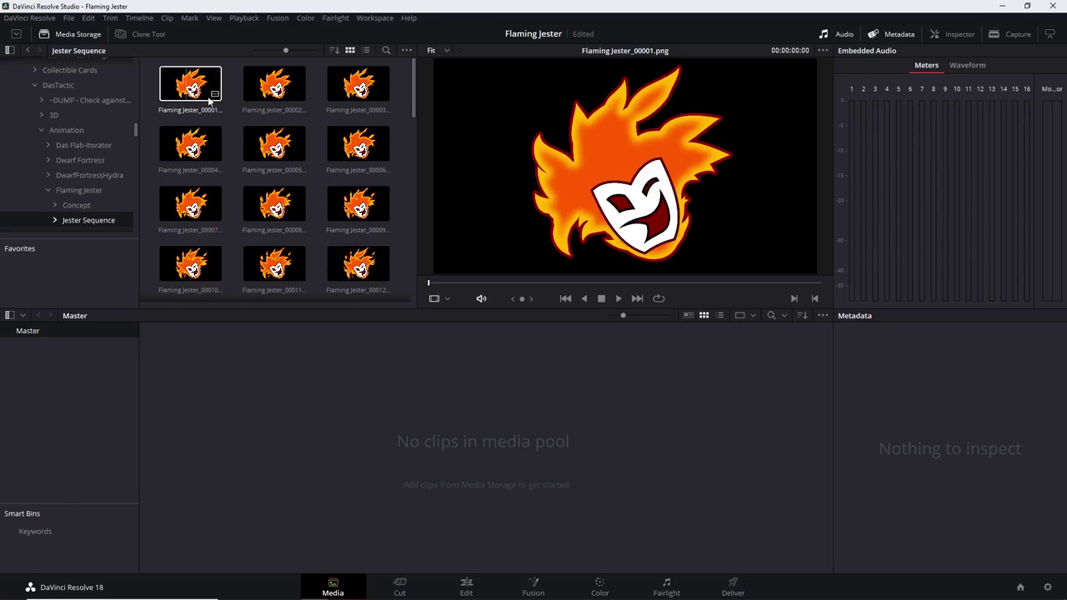
# Show metadata for Flaming Jester_00001.png: a single-frame 1000 x 1000, 24 fps, 8-bit PNG.
pyautogui.click(248, 136)
pyautogui.click(189, 90)
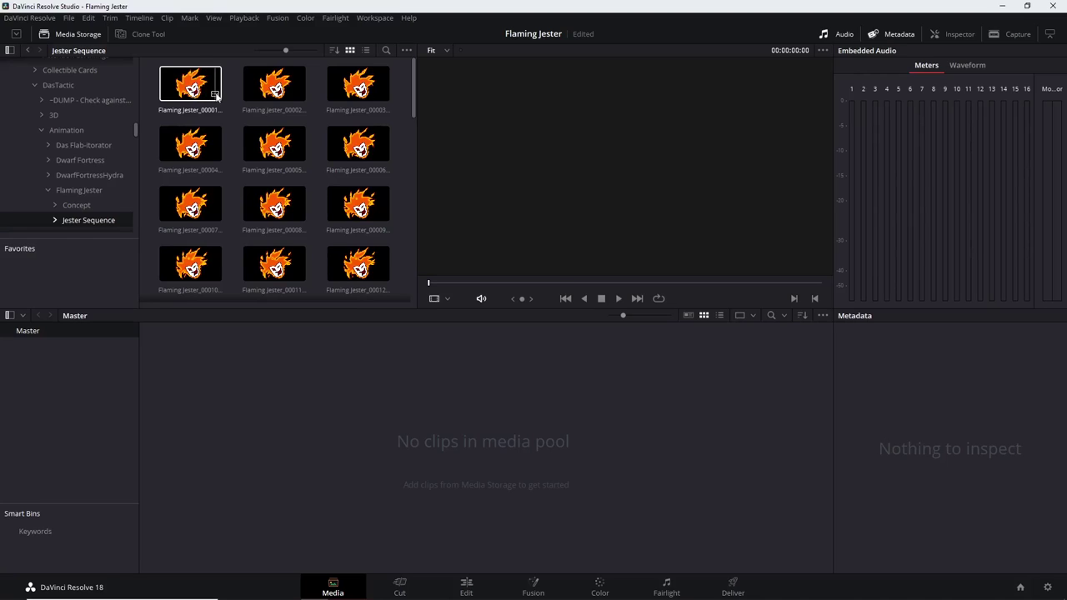
pyautogui.moveTo(216, 95)
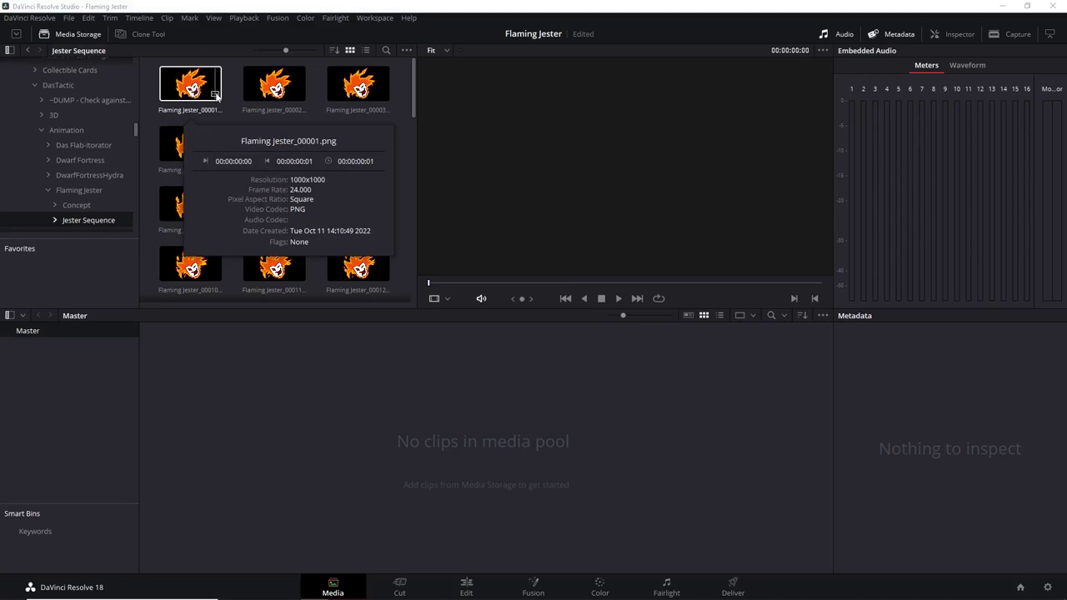
pyautogui.click(197, 93)
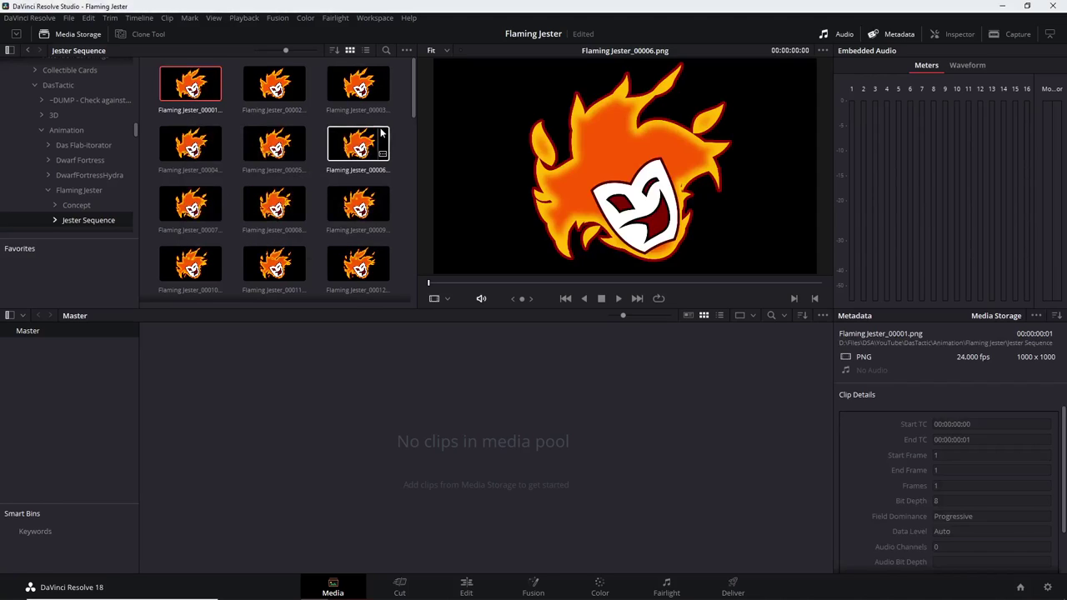
pyautogui.click(407, 51)
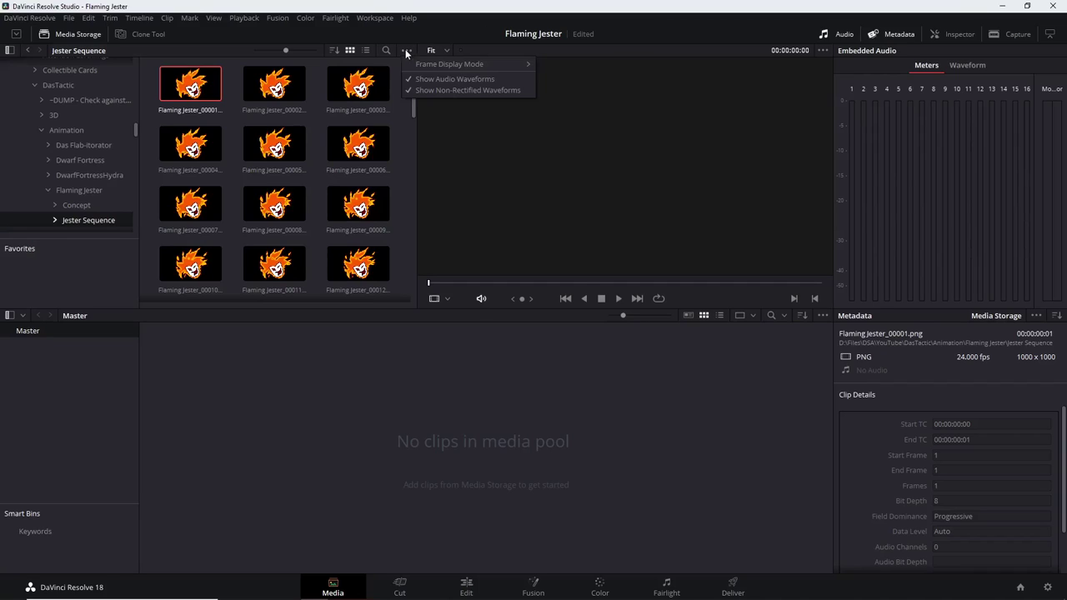
pyautogui.moveTo(431, 66)
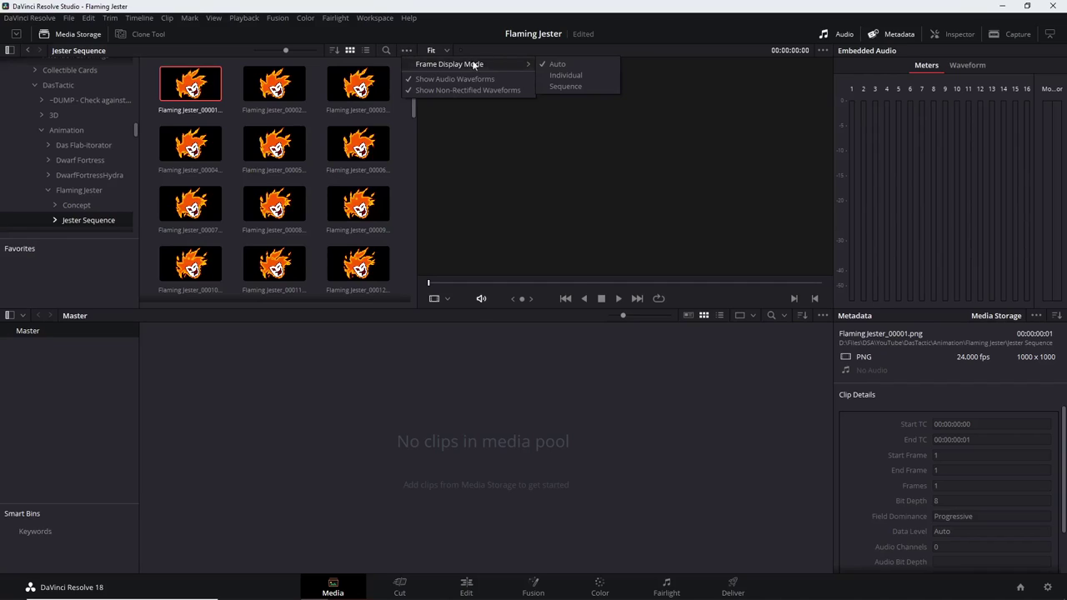
pyautogui.click(566, 86)
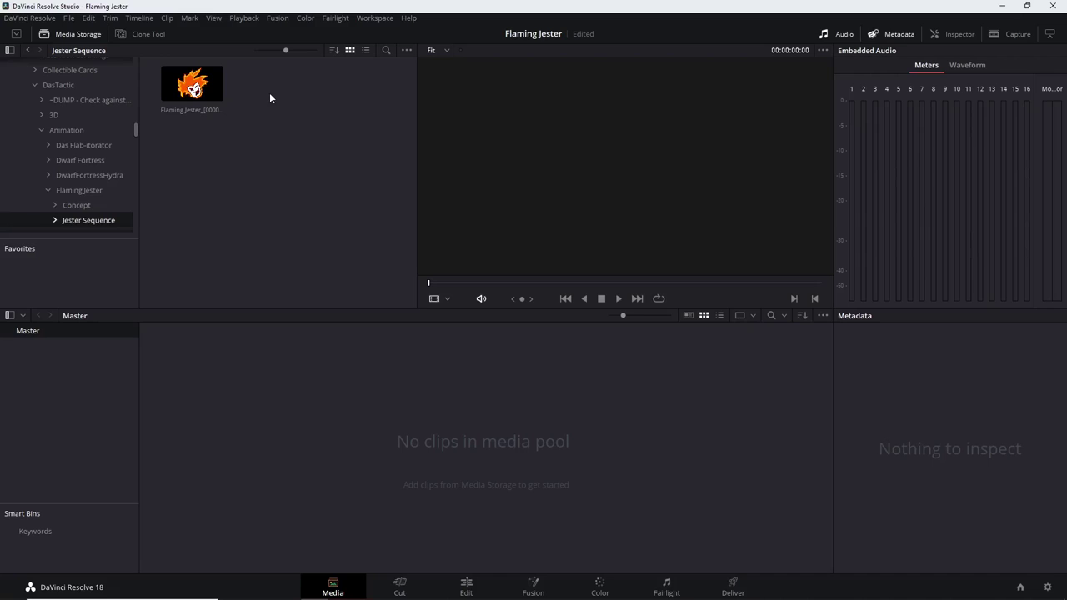
pyautogui.click(209, 113)
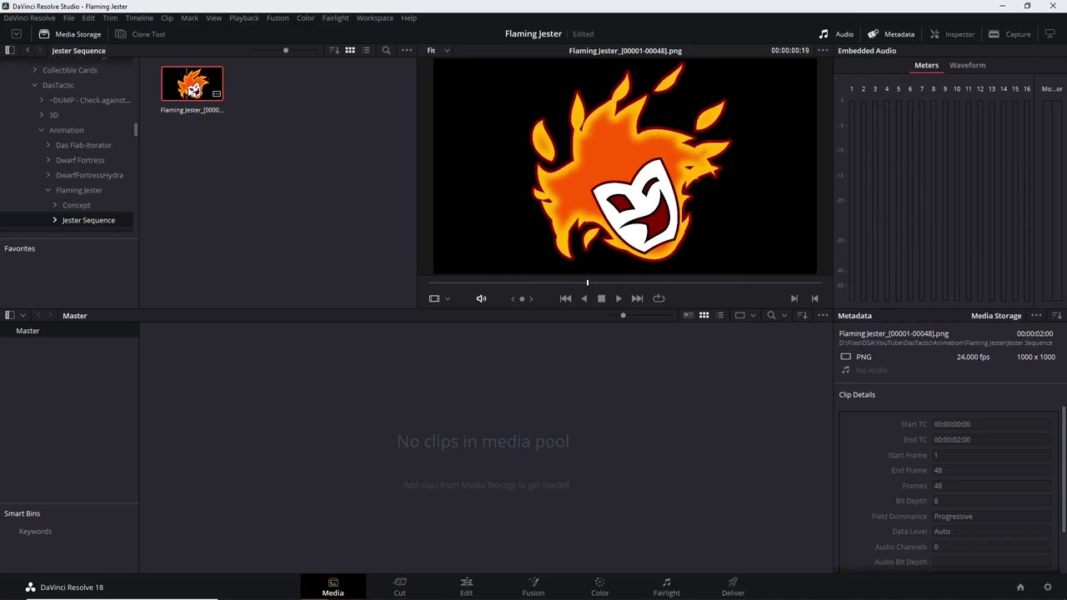
# Add the image sequence to the Media Pool and drop it onto a new Timeline 1.
pyautogui.moveTo(192, 89); pyautogui.dragTo(204, 371)
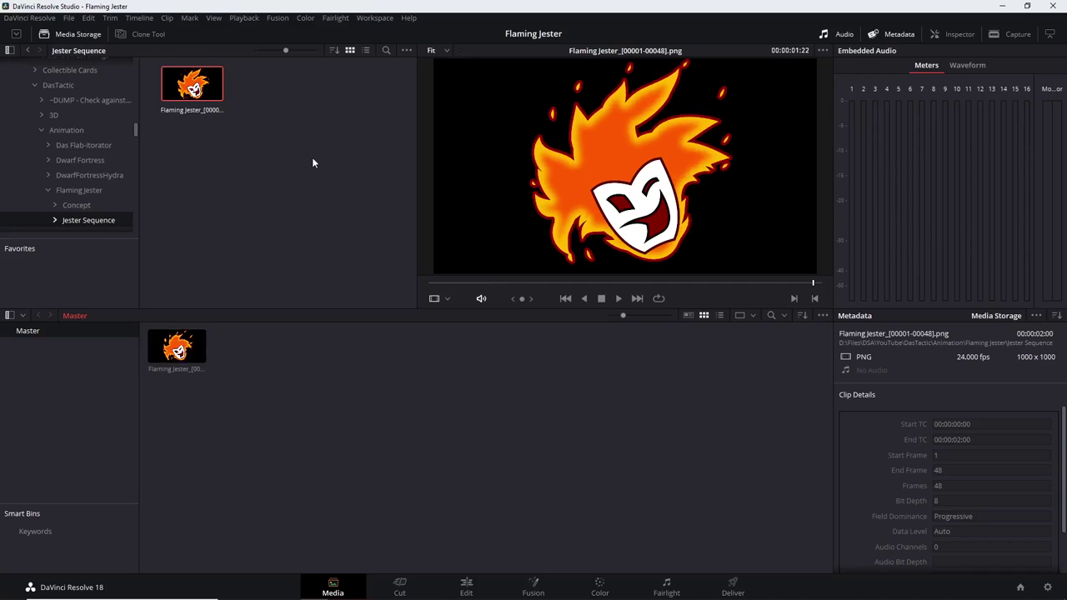
pyautogui.click(469, 587)
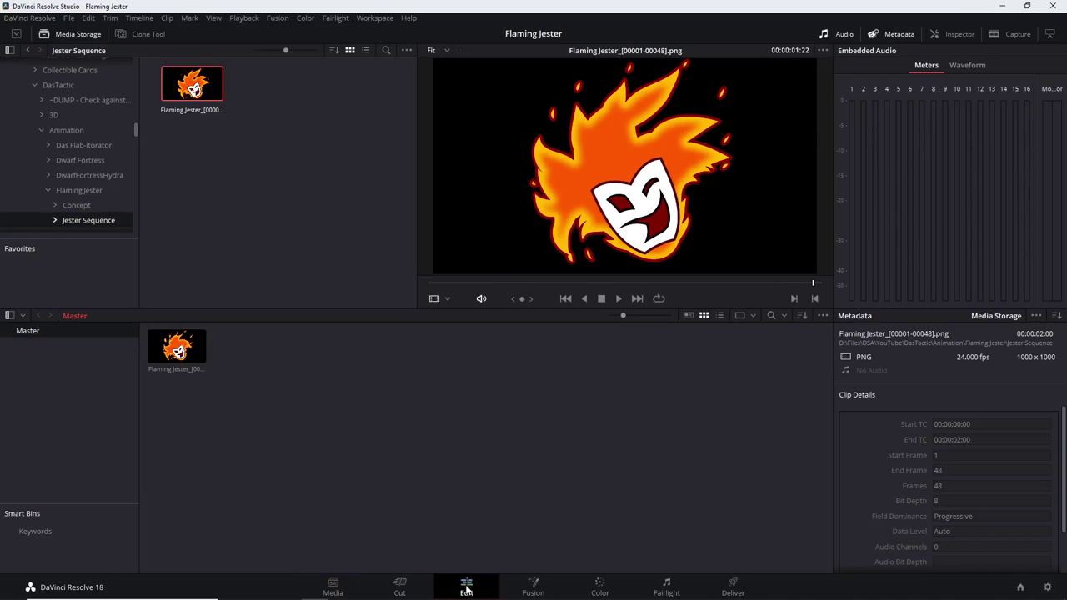
pyautogui.click(139, 84)
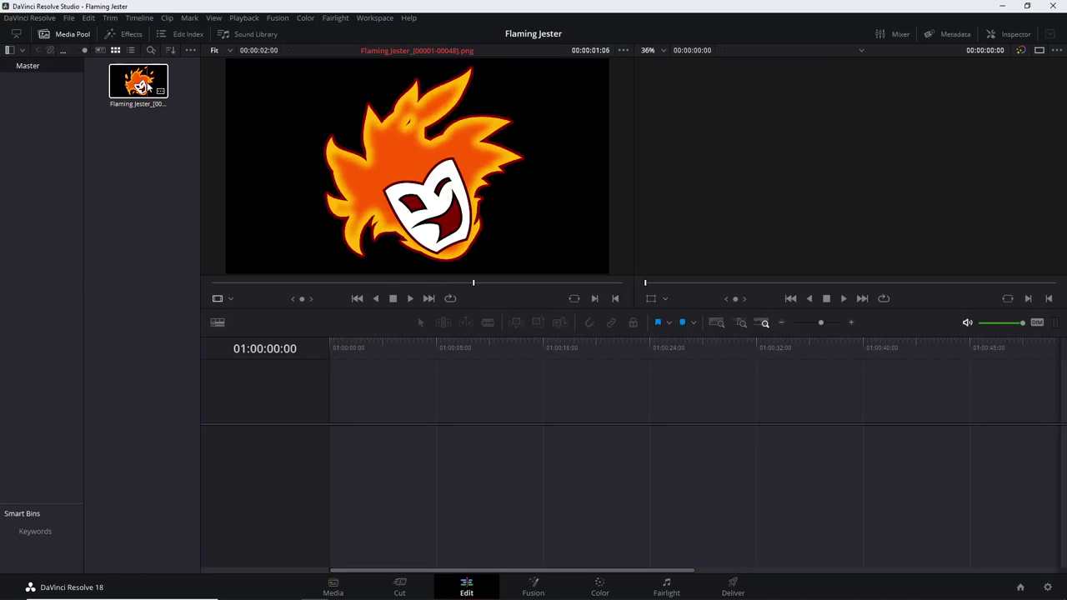
pyautogui.moveTo(139, 83); pyautogui.dragTo(336, 460)
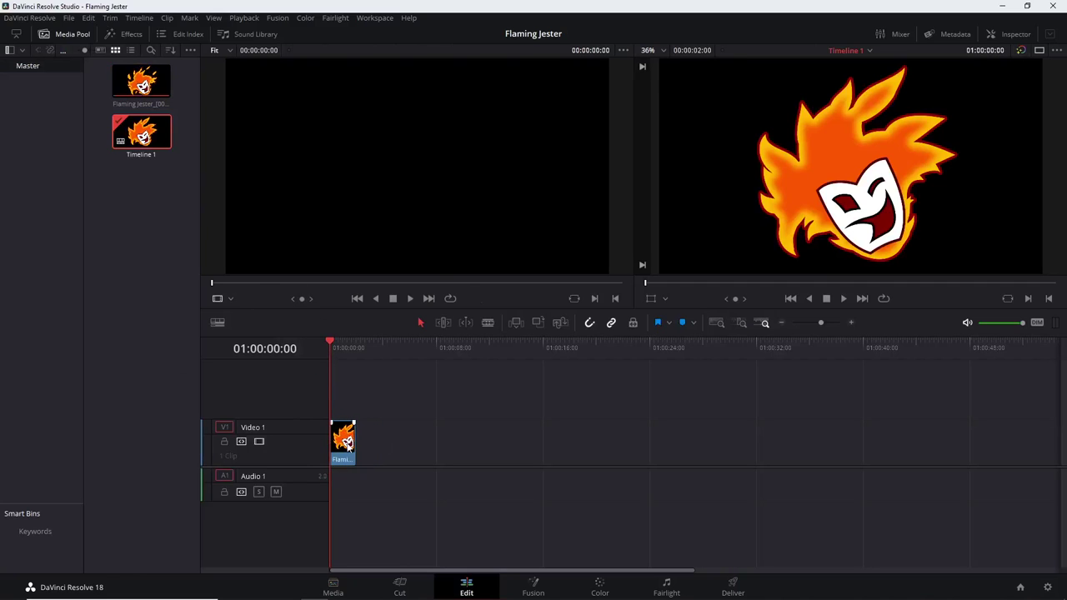
pyautogui.moveTo(333, 341)
pyautogui.mouseDown()
pyautogui.moveTo(356, 347)
pyautogui.moveTo(322, 347)
pyautogui.mouseUp()
# In Project Settings, set the timeline resolution to Custom 1000 x 1000 and save.
pyautogui.click(69, 18)
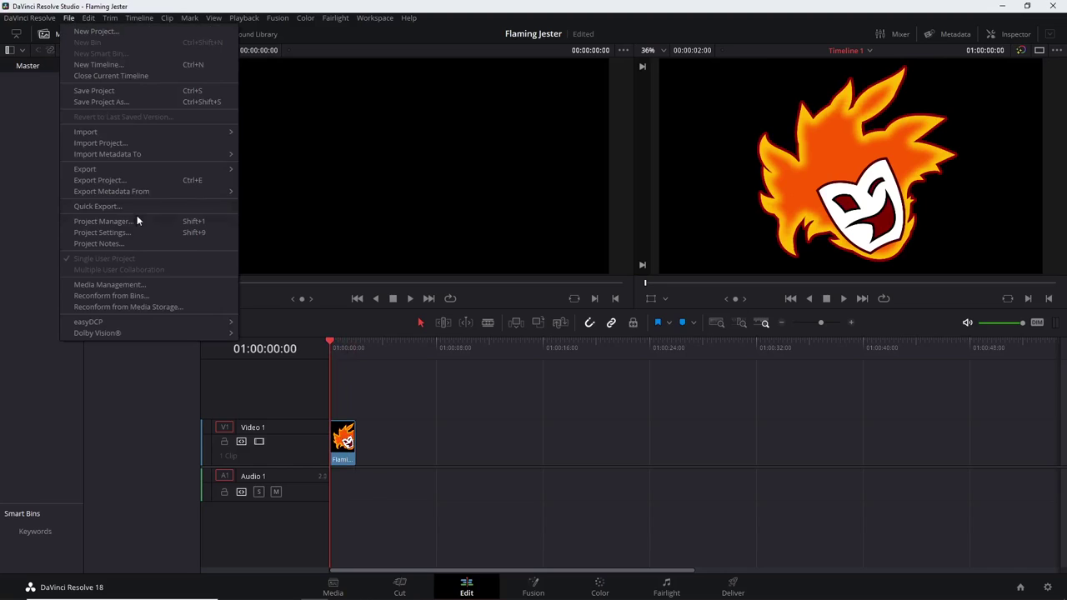
pyautogui.click(122, 232)
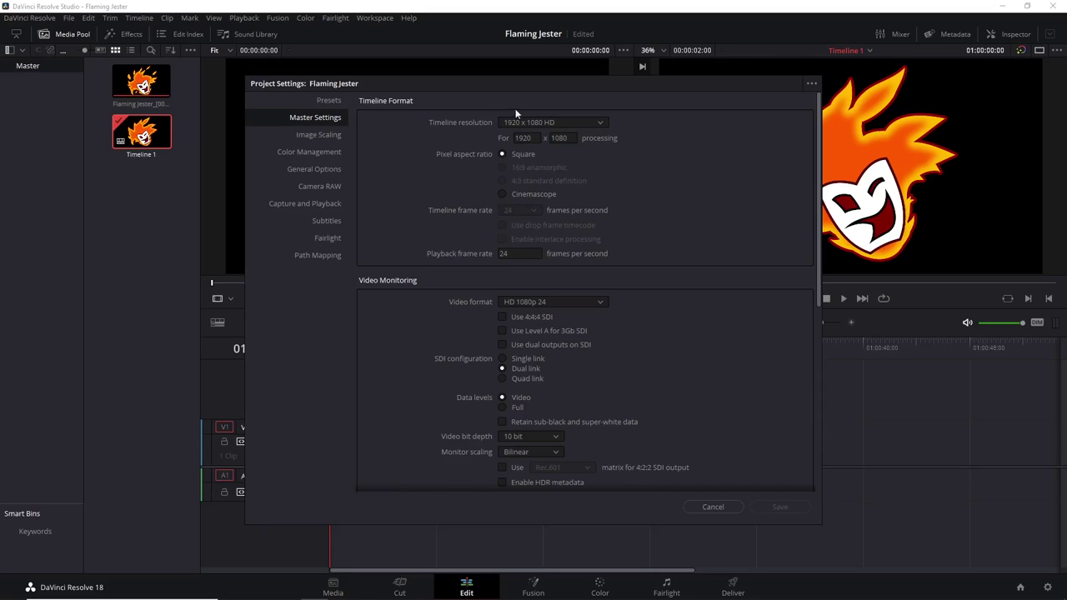
pyautogui.click(601, 123)
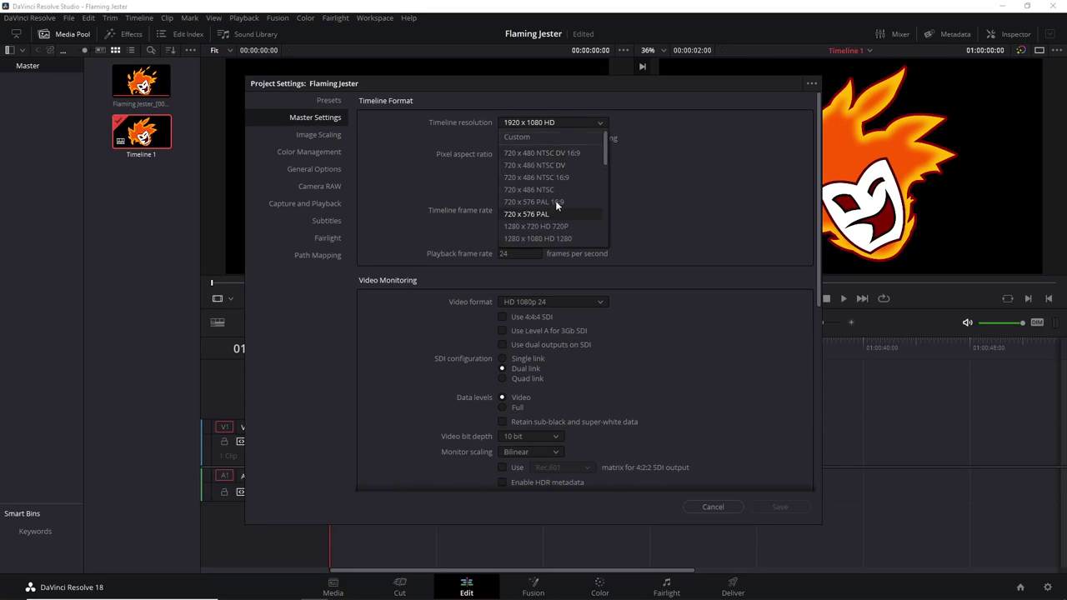
pyautogui.click(526, 139)
pyautogui.doubleClick(522, 138)
pyautogui.write('100')
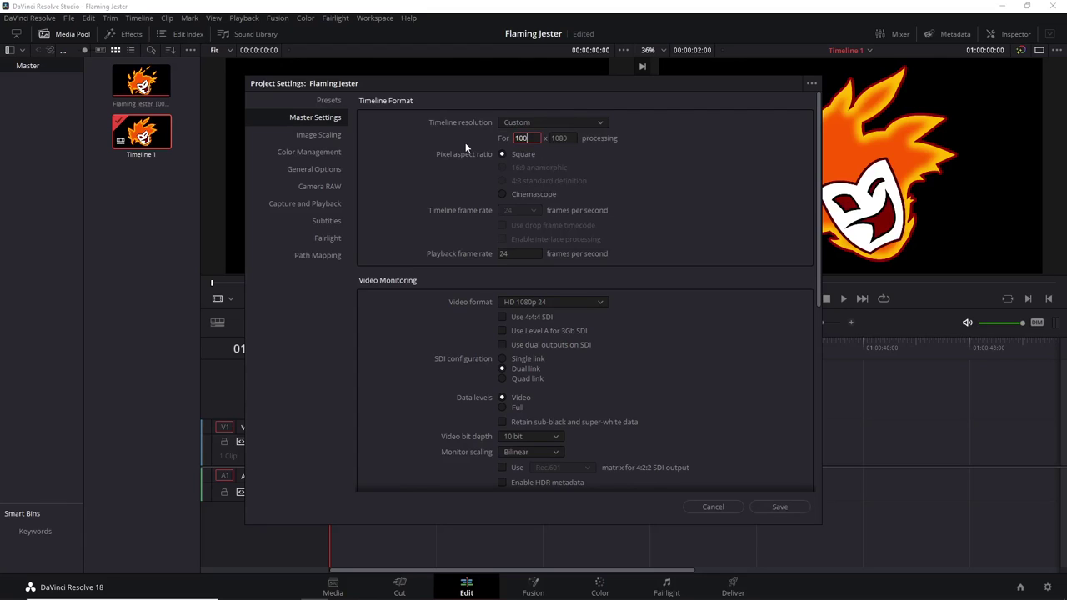
pyautogui.write('0')
pyautogui.doubleClick(559, 137)
pyautogui.write('10000')
pyautogui.press('BackSpace')
pyautogui.click(781, 507)
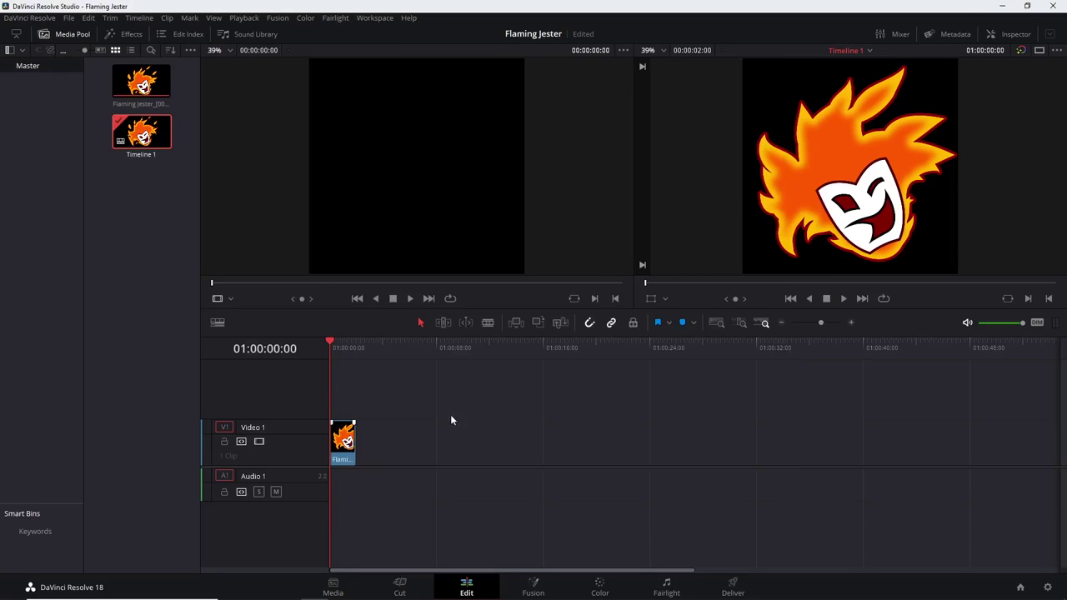
# Replace the timeline clip with a fresh Flaming Jester clip on Video 1.
pyautogui.click(348, 448)
pyautogui.press('Delete')
pyautogui.moveTo(142, 83); pyautogui.dragTo(343, 472)
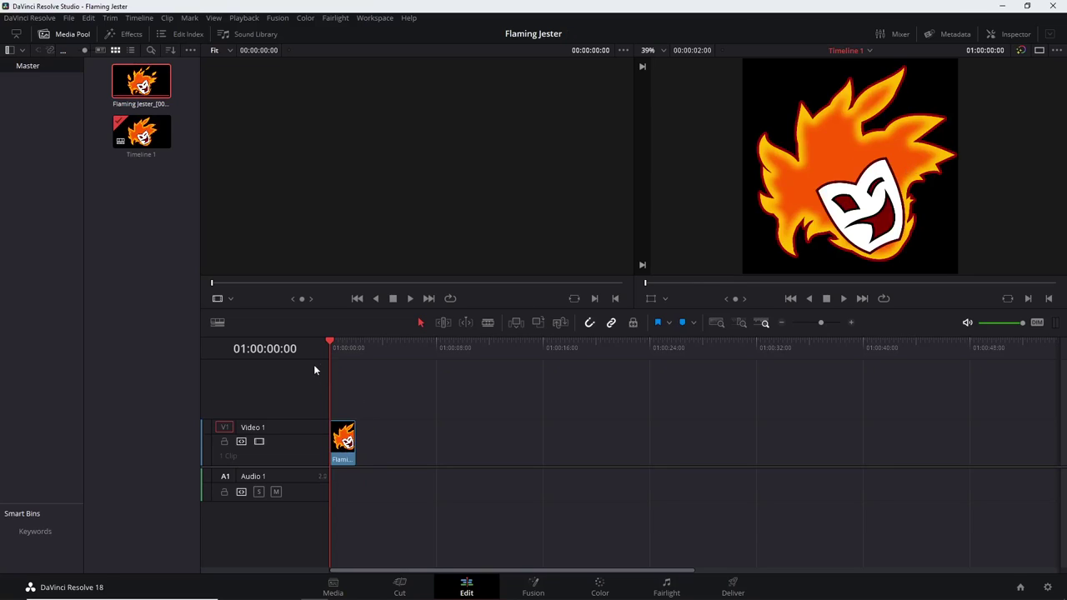
pyautogui.click(340, 342)
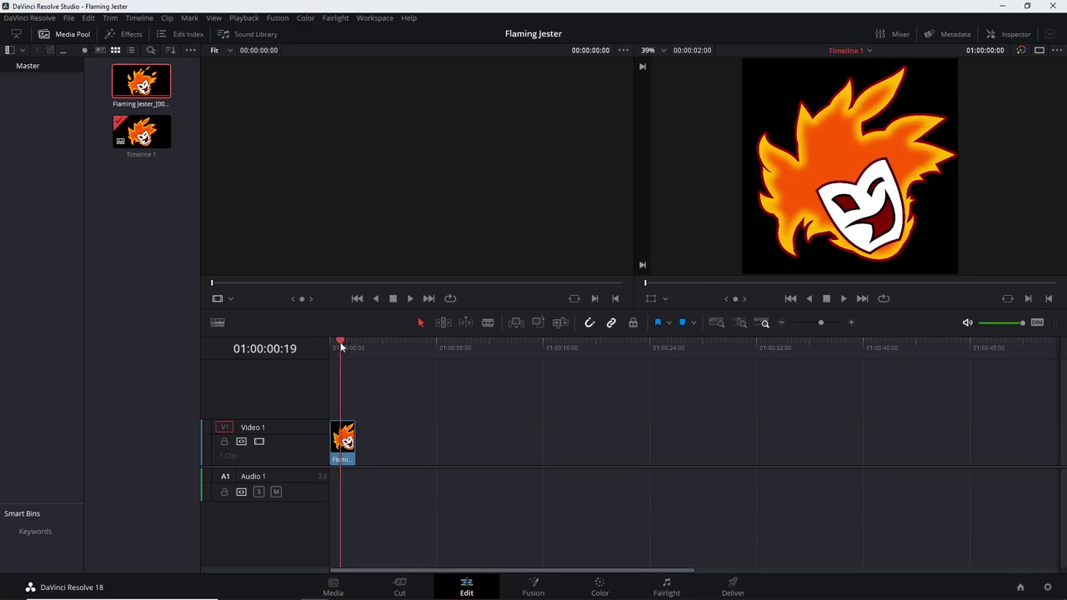
pyautogui.moveTo(340, 342)
pyautogui.mouseDown()
pyautogui.moveTo(356, 344)
pyautogui.moveTo(343, 349)
pyautogui.mouseUp()
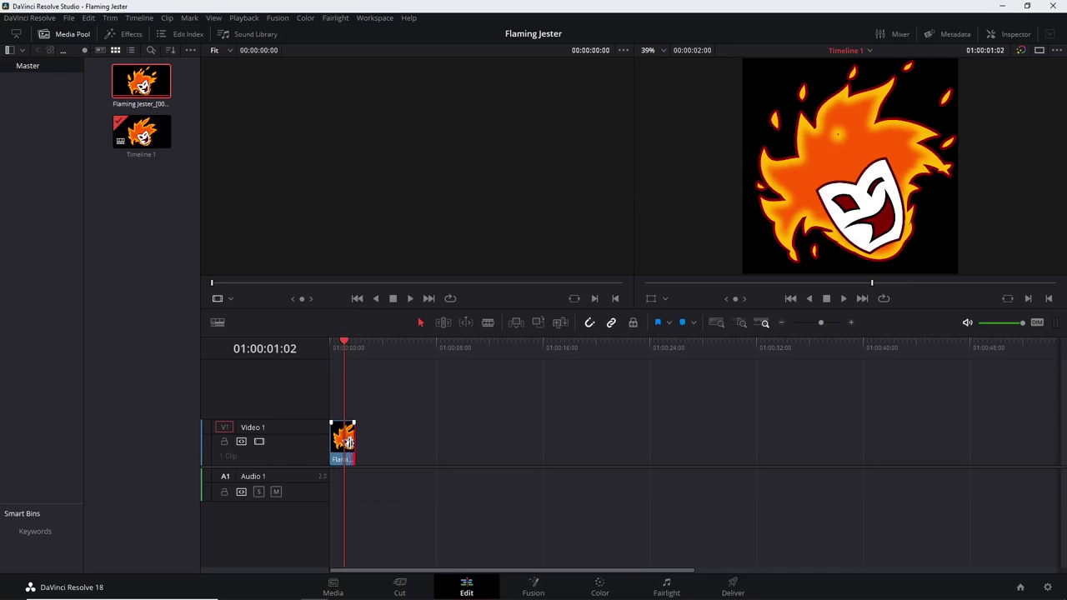
# Add copies to make four back-to-back jester clips, an 8-second loop, and play them.
pyautogui.scroll(4, 347, 444)
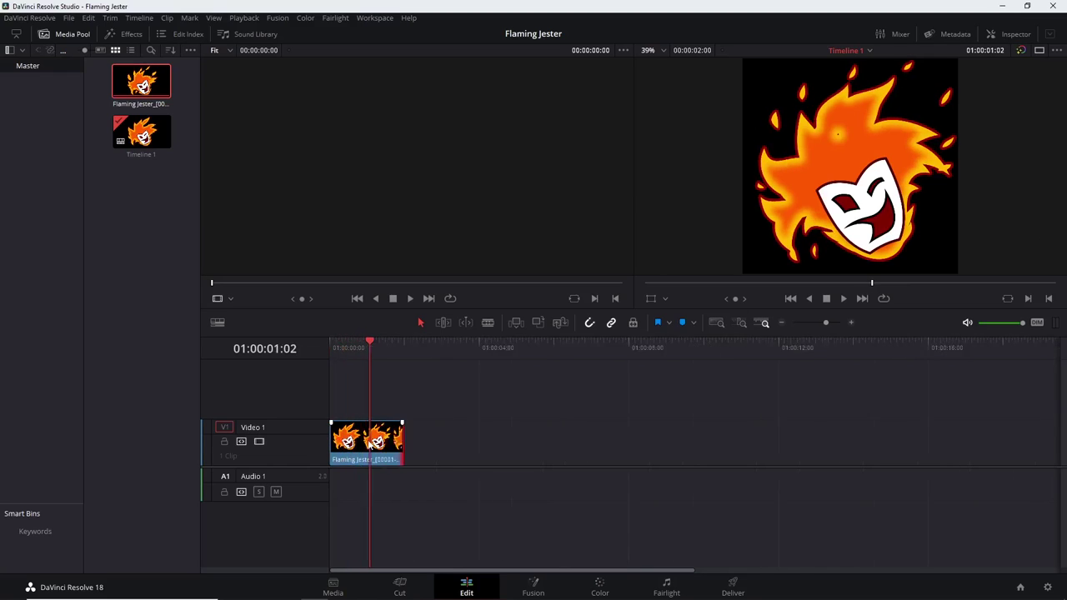
pyautogui.moveTo(347, 445); pyautogui.dragTo(744, 444)
pyautogui.click(334, 348)
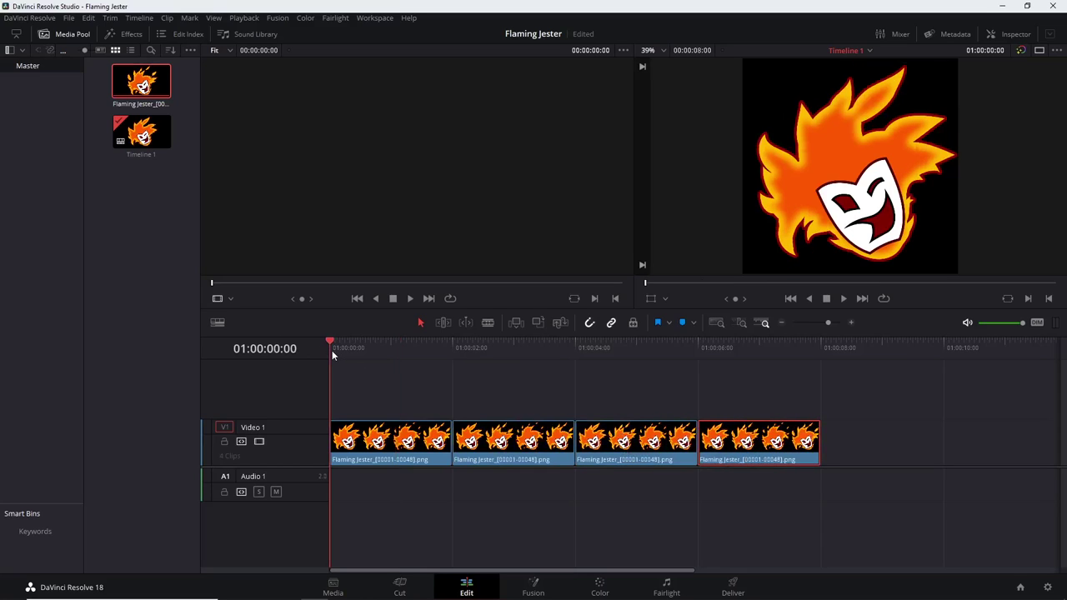
pyautogui.click(411, 297)
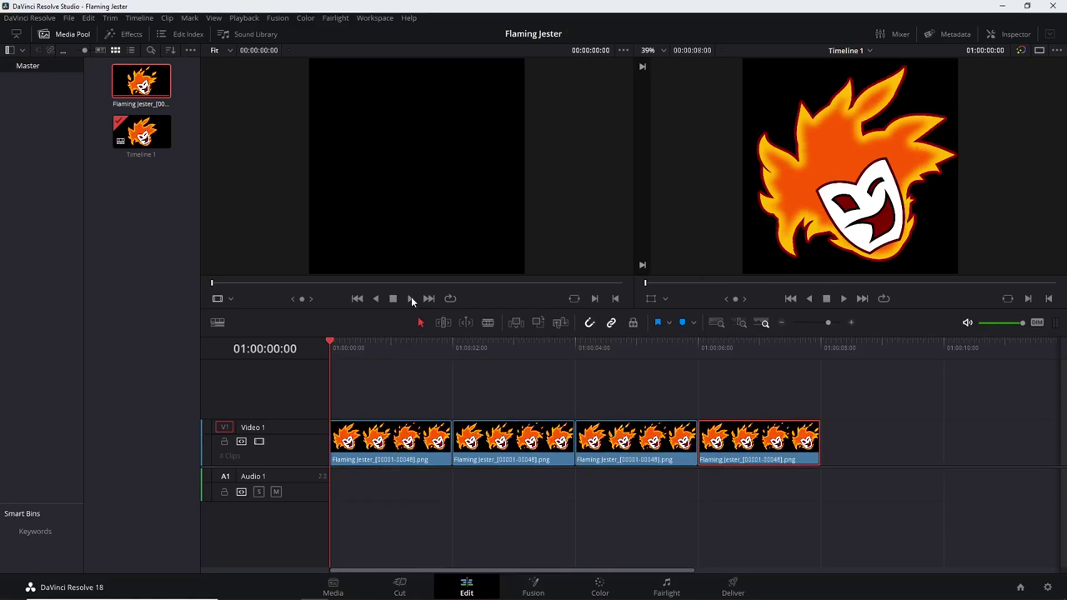
pyautogui.click(341, 343)
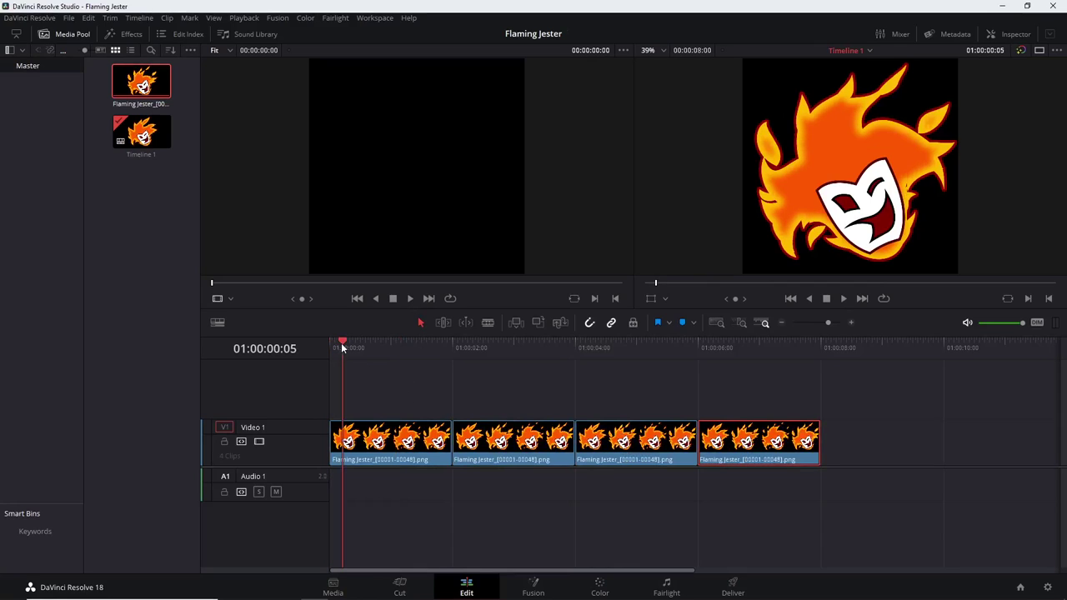
pyautogui.click(387, 369)
pyautogui.click(844, 299)
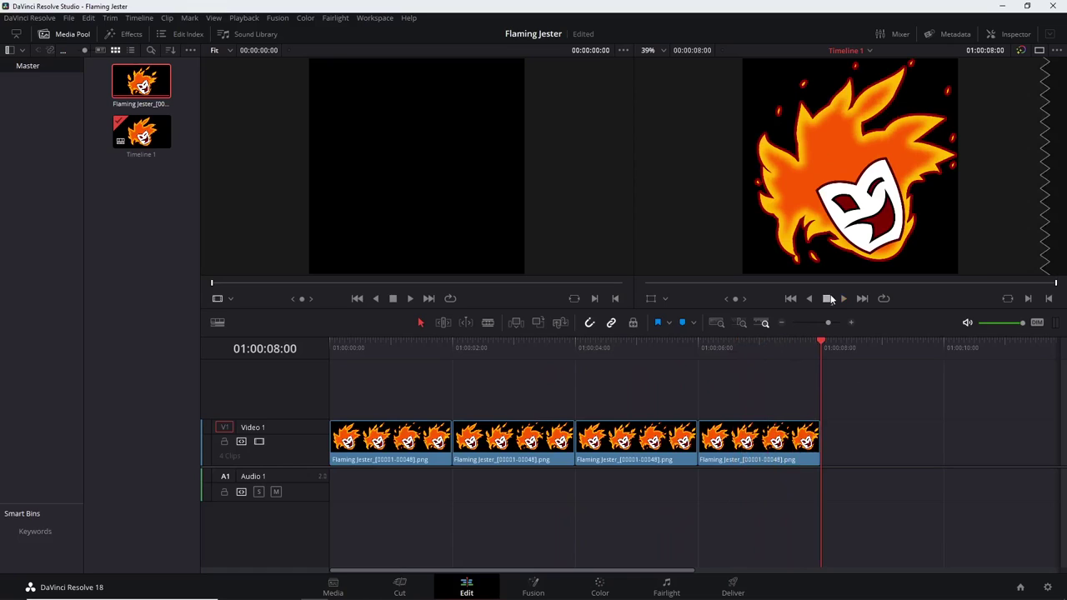
# Delete the last three jester clips from Video 1 and load the pool clip into the source viewer.
pyautogui.click(742, 447)
pyautogui.press('Delete')
pyautogui.click(649, 446)
pyautogui.press('Delete')
pyautogui.click(546, 446)
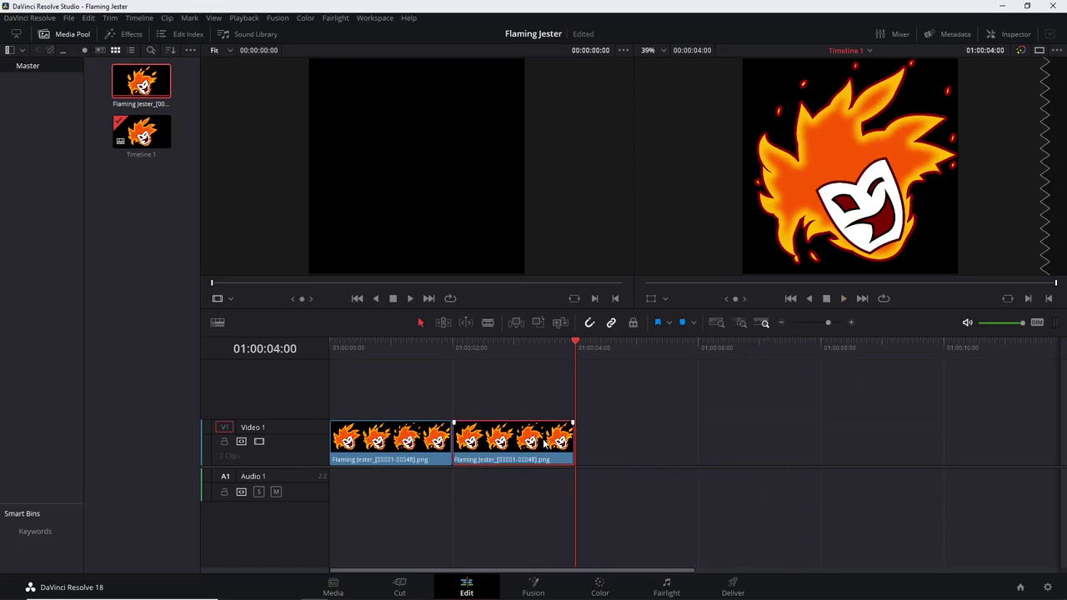
pyautogui.press('Delete')
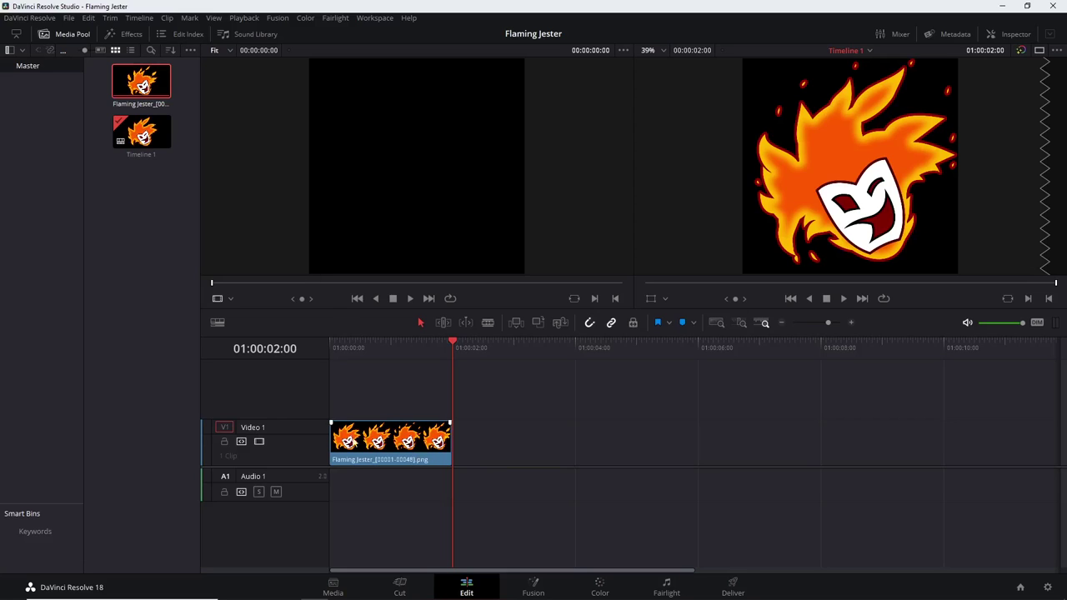
pyautogui.doubleClick(142, 84)
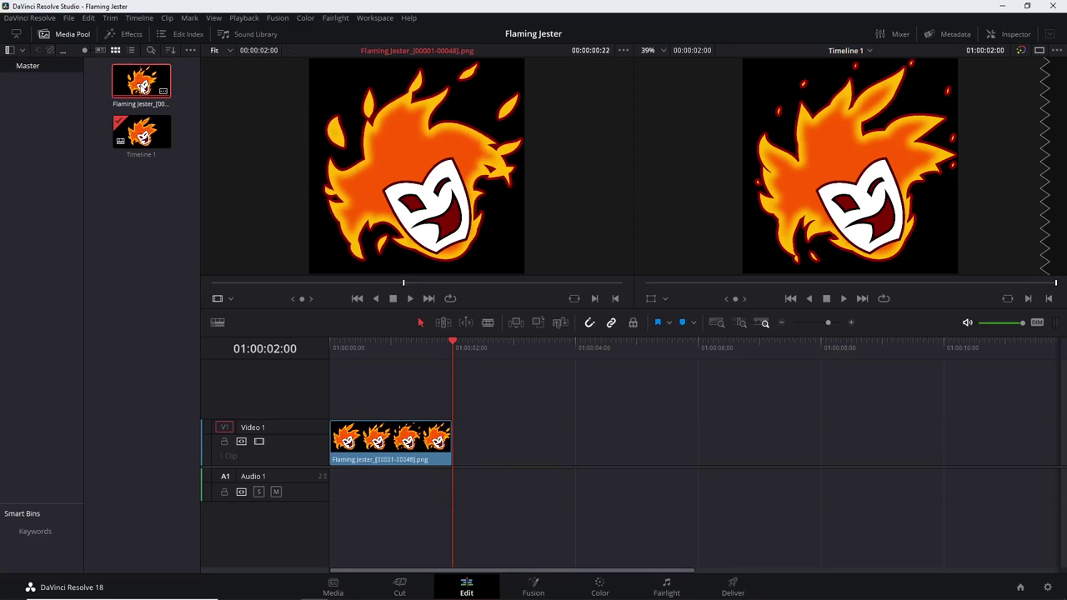
pyautogui.rightClick(141, 85)
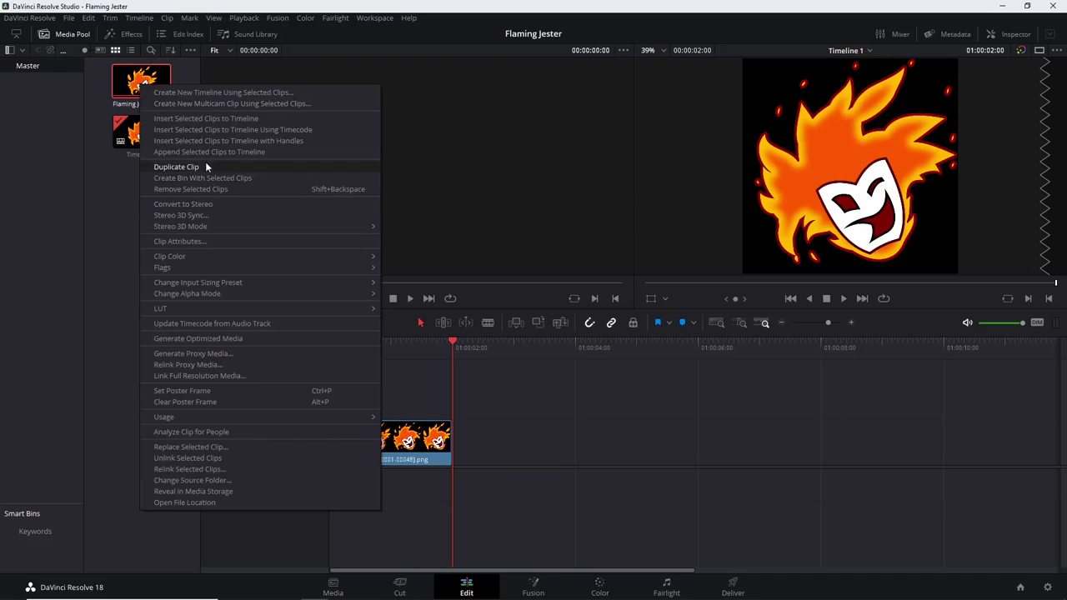
pyautogui.click(180, 242)
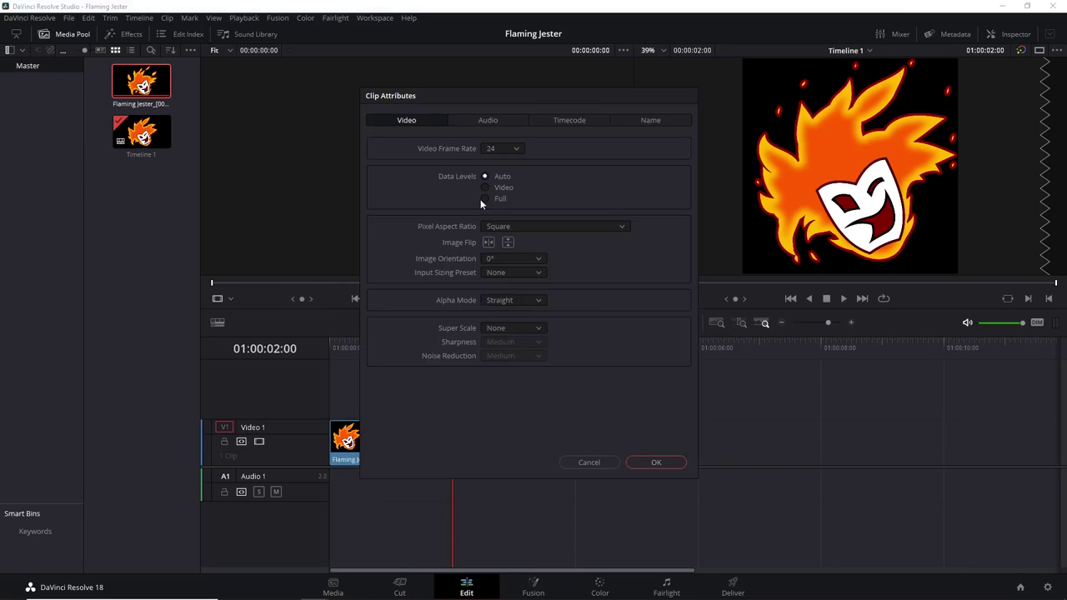
pyautogui.click(514, 150)
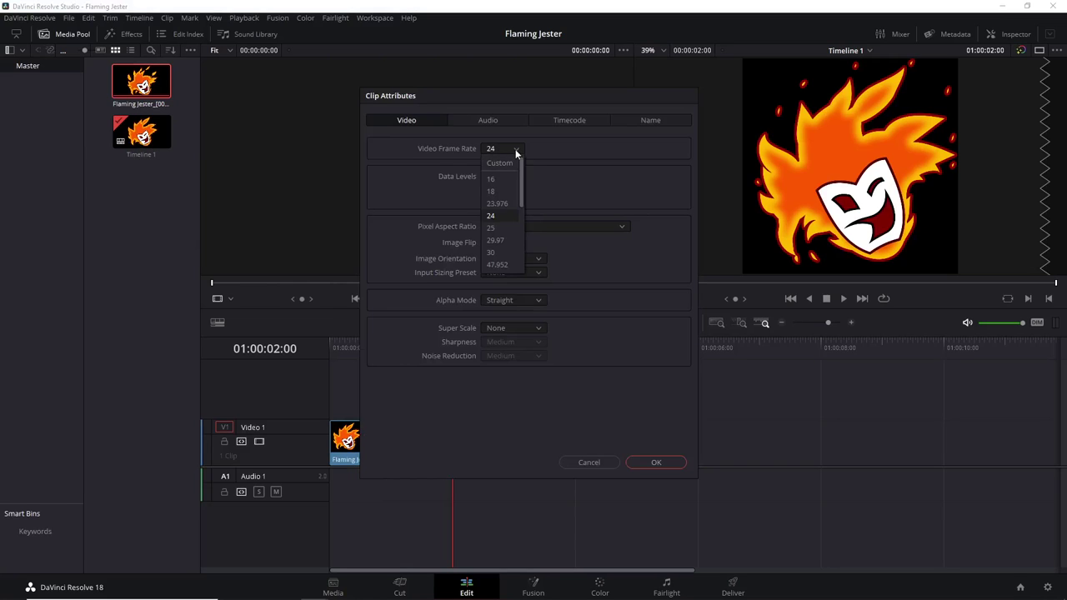
pyautogui.click(576, 151)
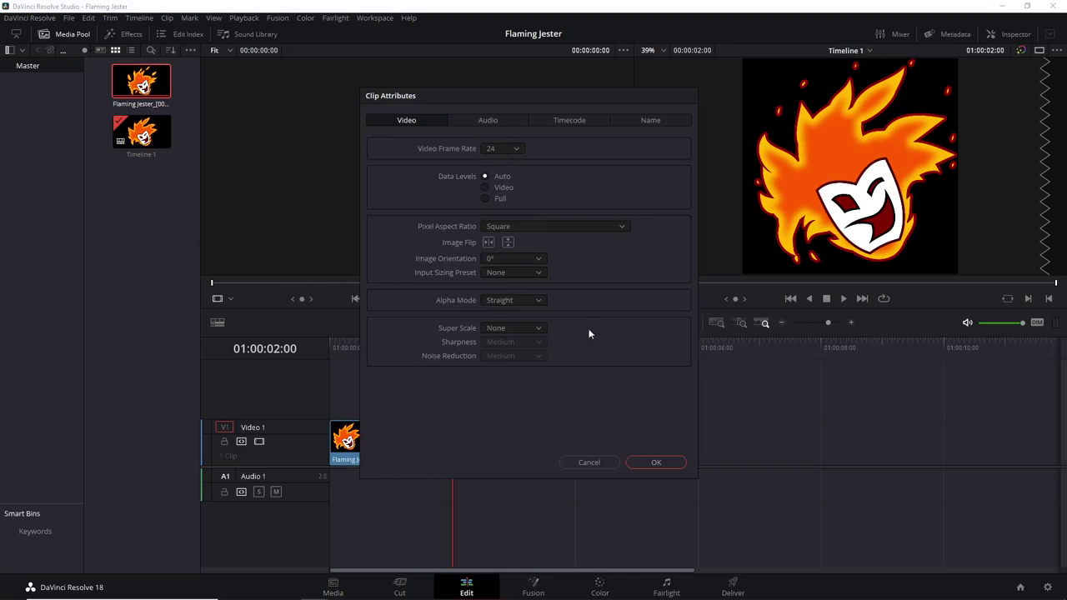
pyautogui.click(608, 462)
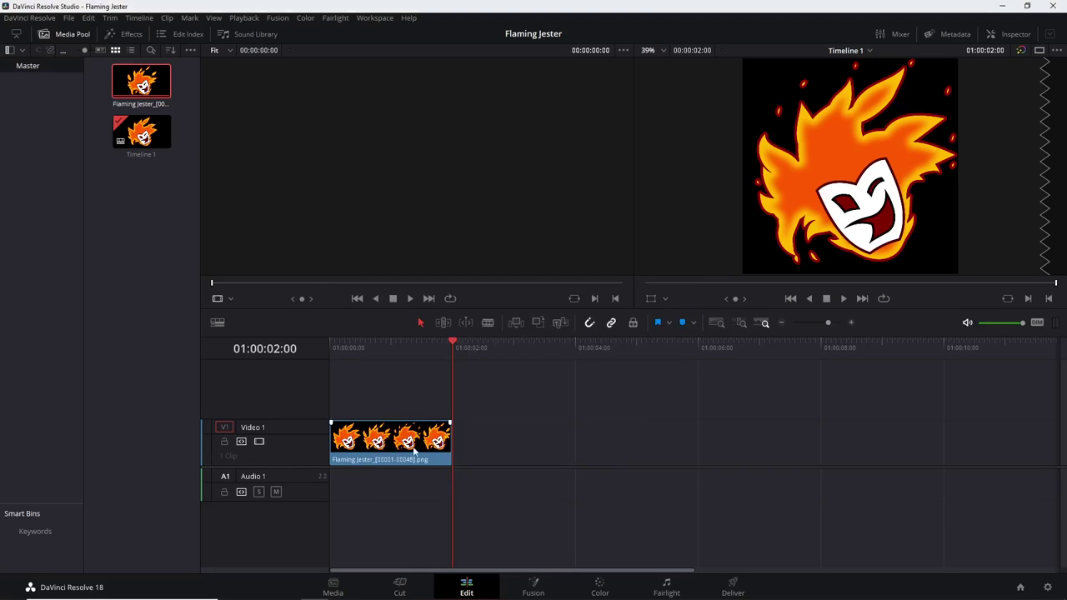
# Scrub the jester clip on the timeline, then switch to the Deliver page.
pyautogui.moveTo(448, 342); pyautogui.dragTo(337, 356)
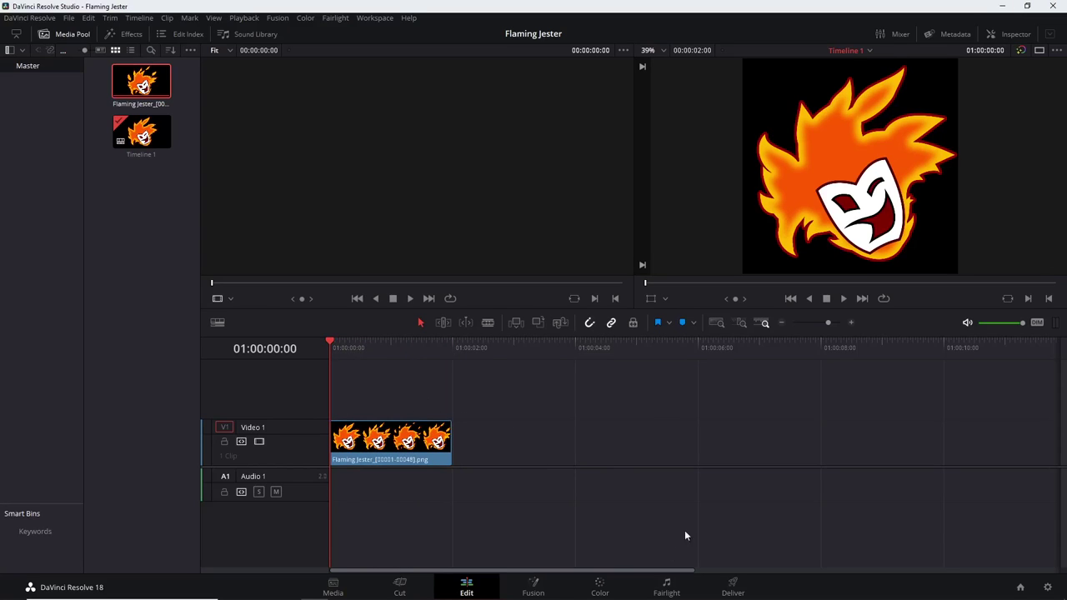
pyautogui.click(734, 587)
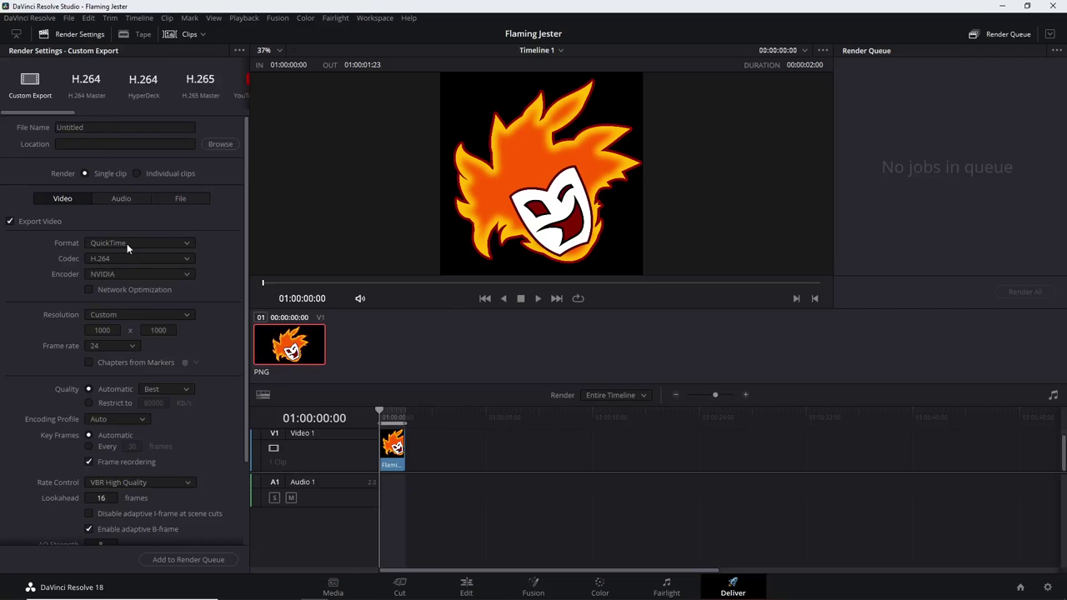
pyautogui.click(180, 243)
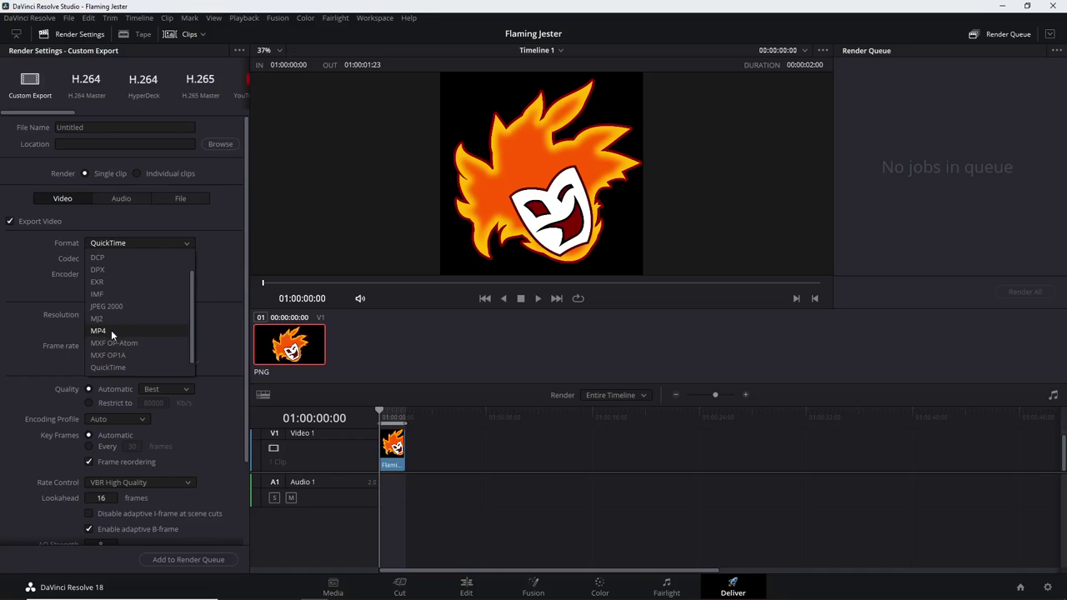
pyautogui.click(219, 238)
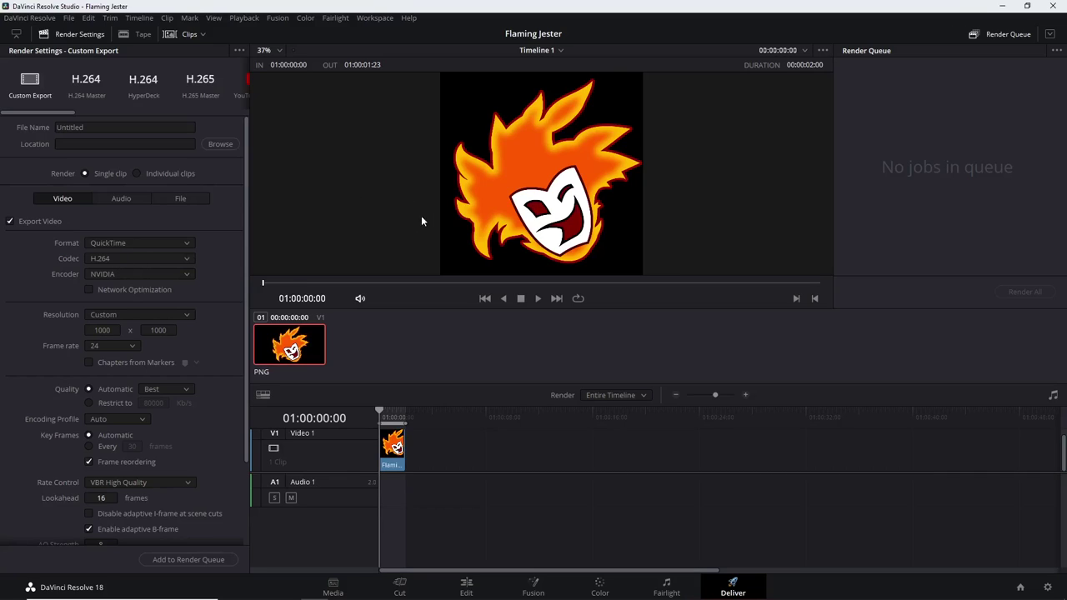
# Set the QuickTime export to GoPro CineForm, RGB 16-bit with Export Alpha, then browse for a save location.
pyautogui.click(128, 258)
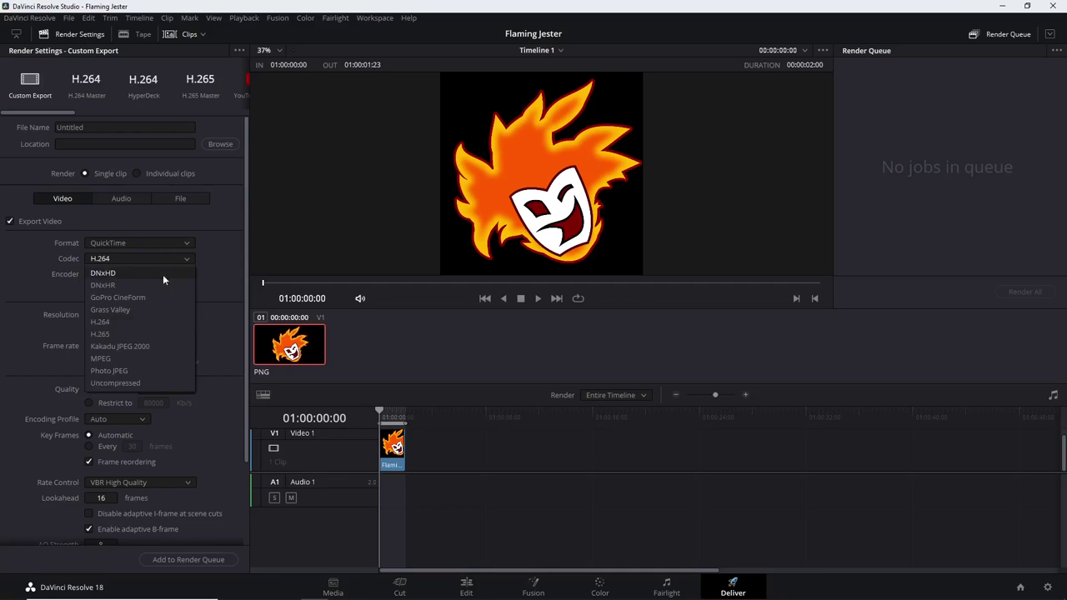
pyautogui.press('Escape')
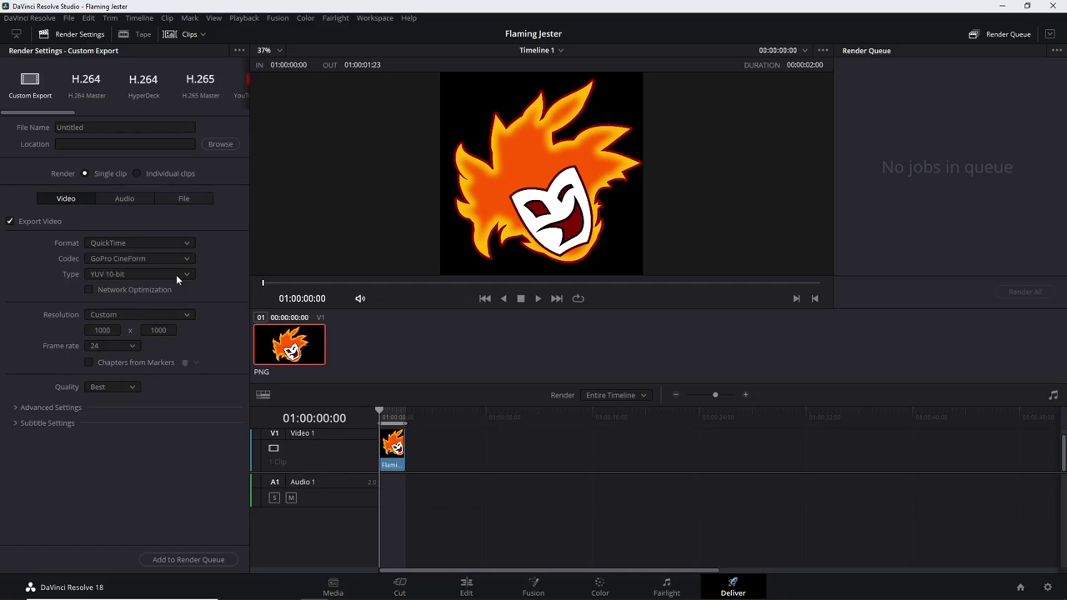
pyautogui.click(127, 274)
pyautogui.click(120, 290)
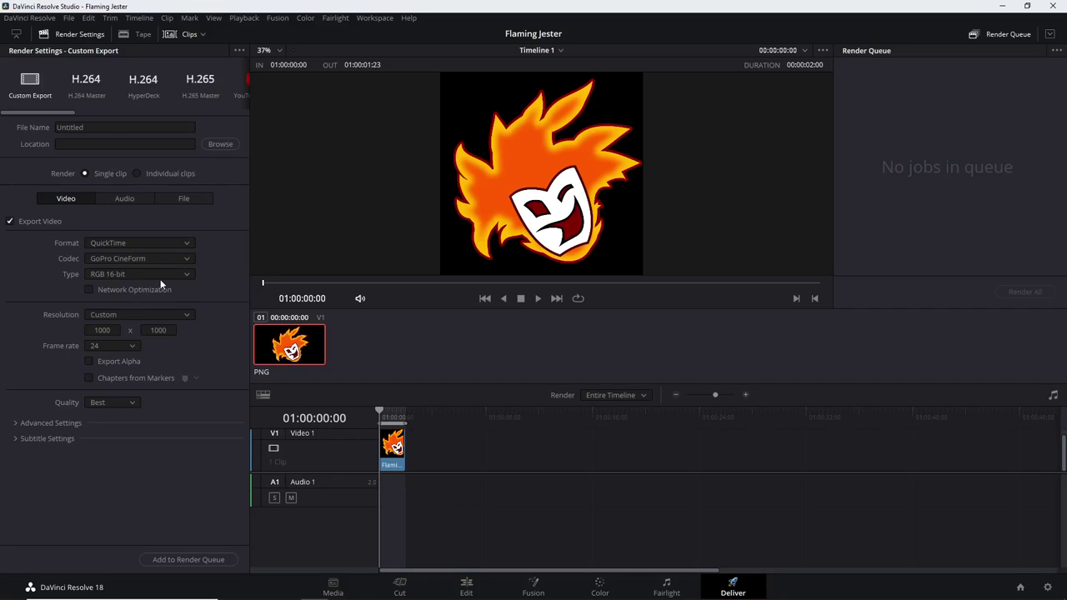
pyautogui.click(89, 362)
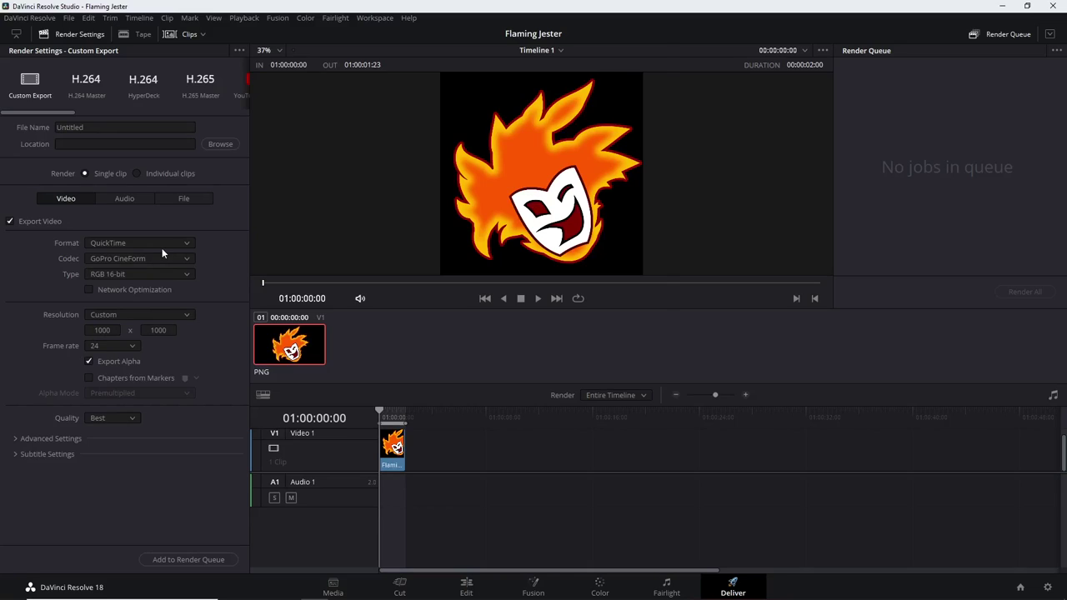
pyautogui.click(220, 143)
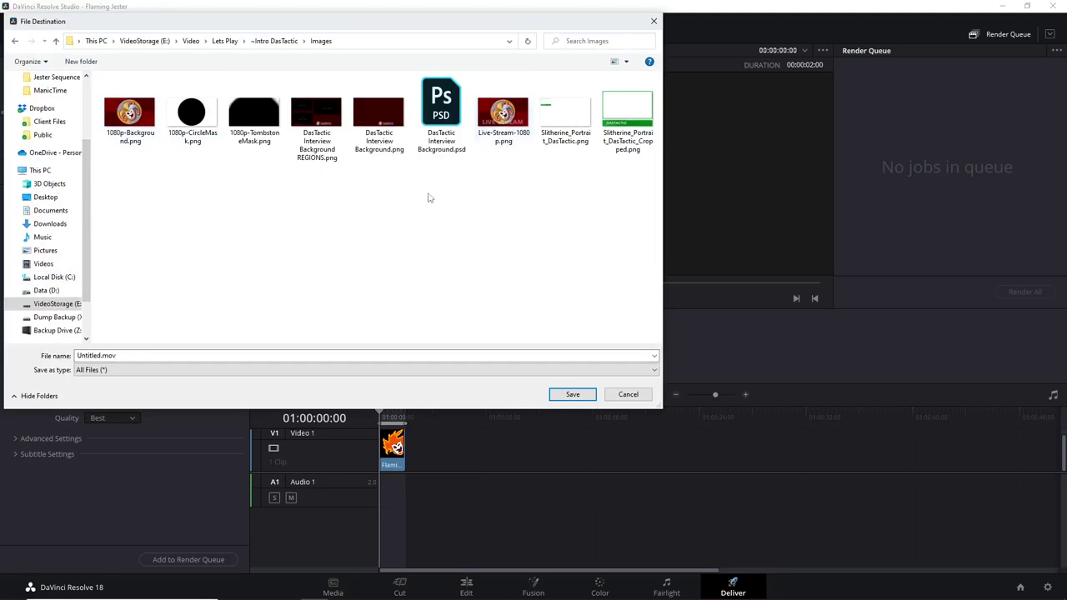
# Name the export 'Flaming Jester 1000px' and save it in the Images folder.
pyautogui.doubleClick(100, 356)
pyautogui.click(98, 356)
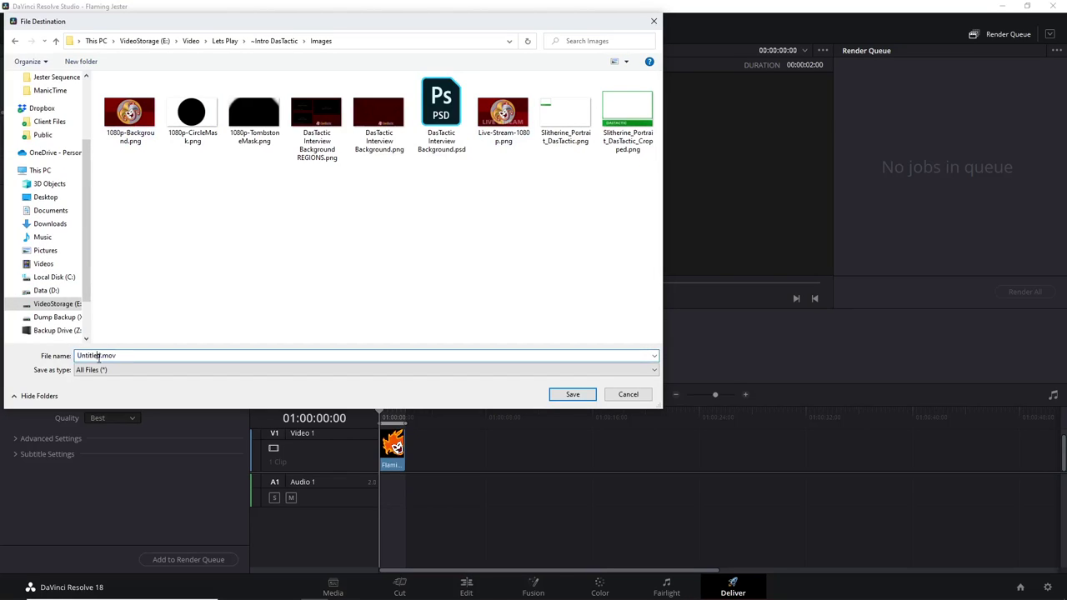
pyautogui.doubleClick(98, 356)
pyautogui.write('Flaming Jester')
pyautogui.write('1000px')
pyautogui.click(572, 395)
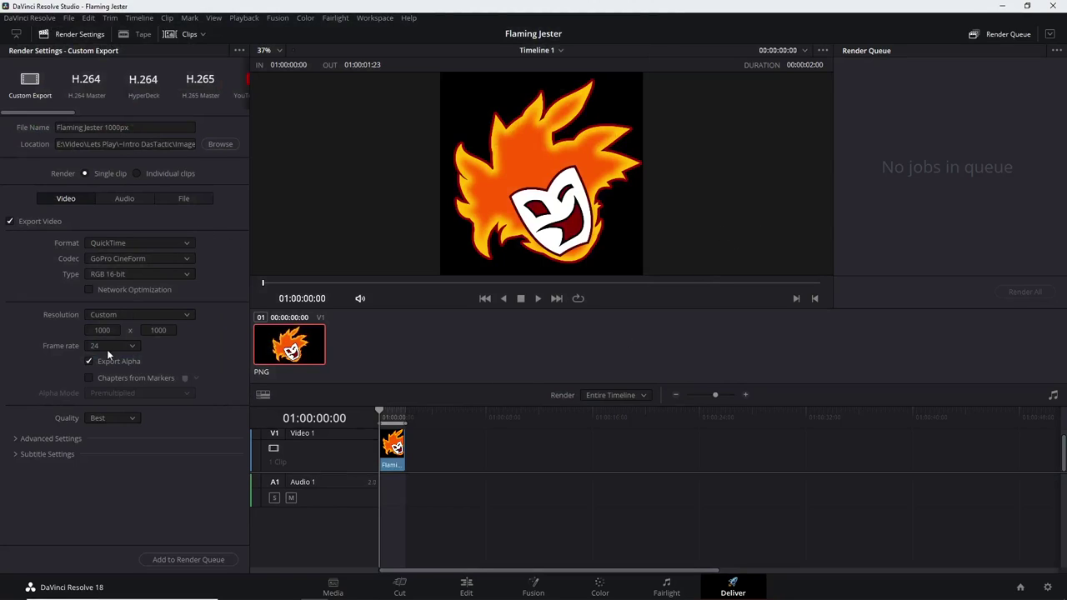
# Set export quality to High and add it to the render queue as Job 1.
pyautogui.click(131, 419)
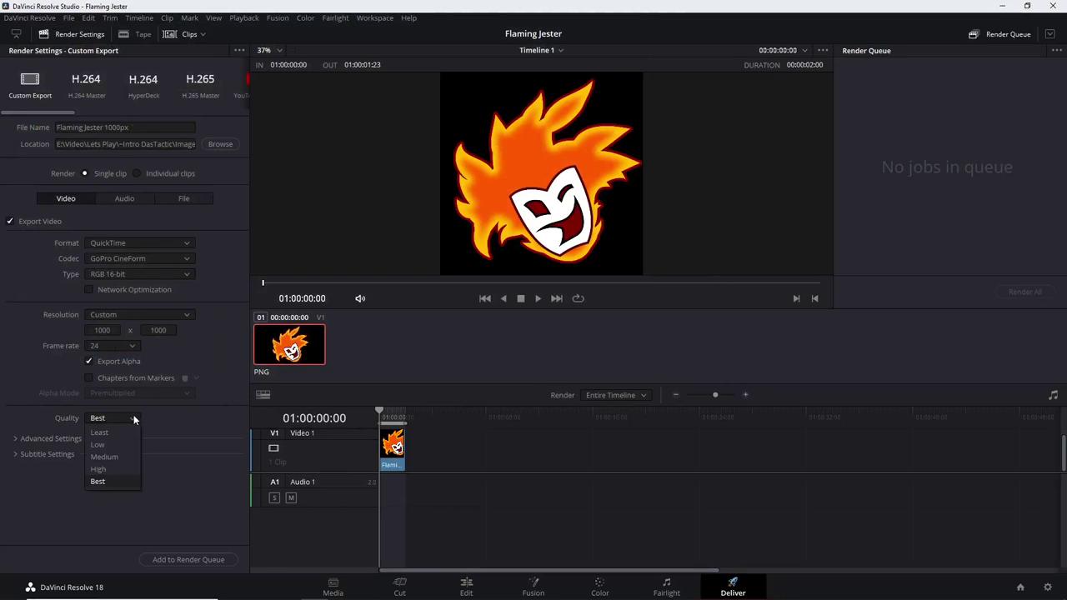
pyautogui.click(110, 469)
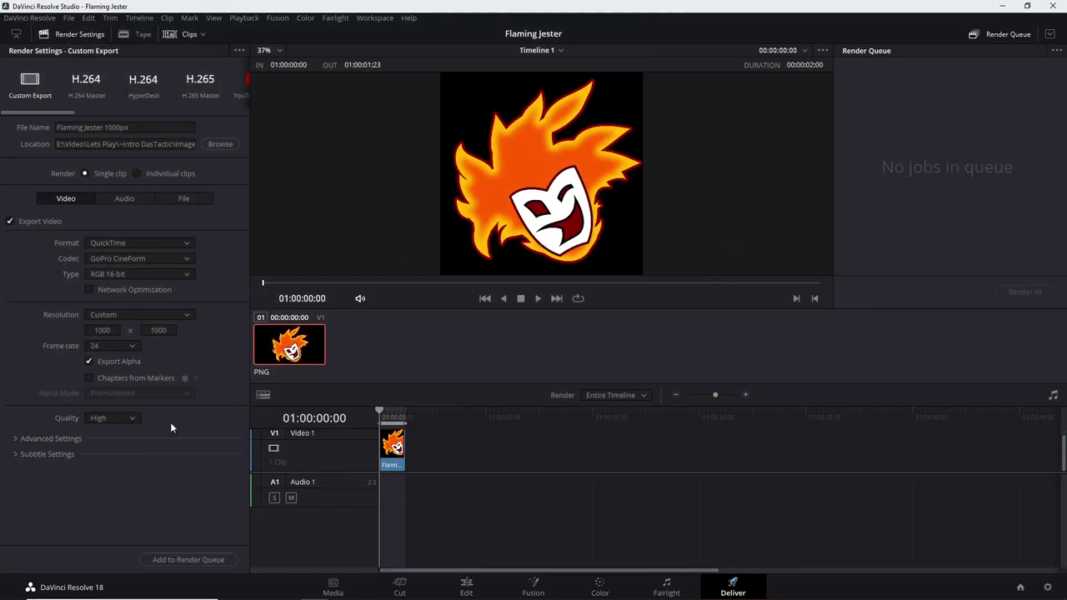
pyautogui.click(198, 561)
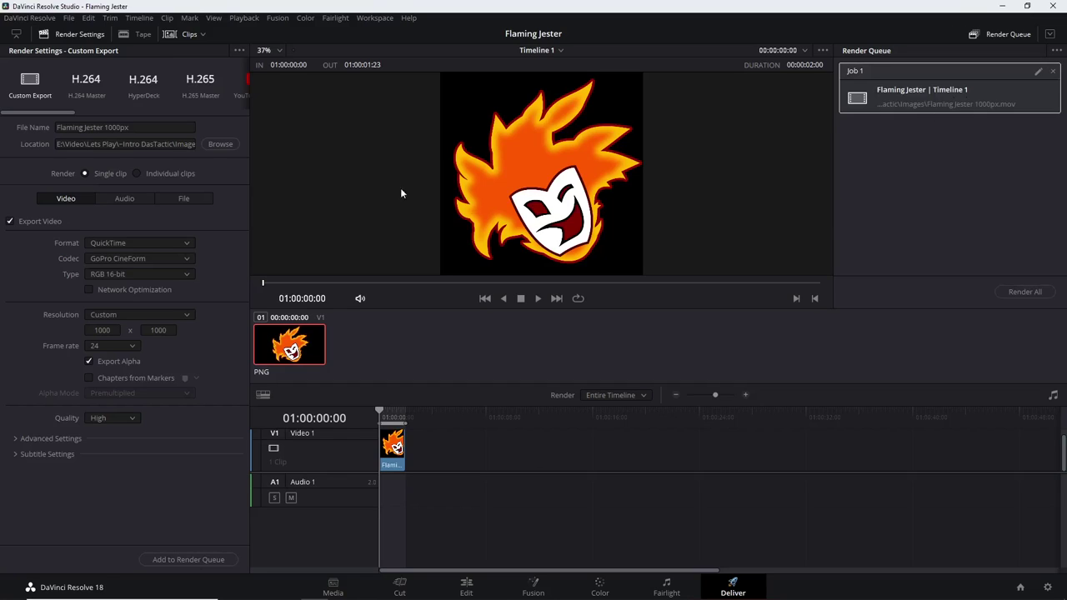
# Queue a 'Flaming Jester 500px' job rendering at 500×500 resolution.
pyautogui.click(106, 128)
pyautogui.moveTo(105, 128); pyautogui.dragTo(112, 128)
pyautogui.write('5')
pyautogui.click(103, 330)
pyautogui.write('500')
pyautogui.press('Tab')
pyautogui.press('Return')
pyautogui.click(209, 560)
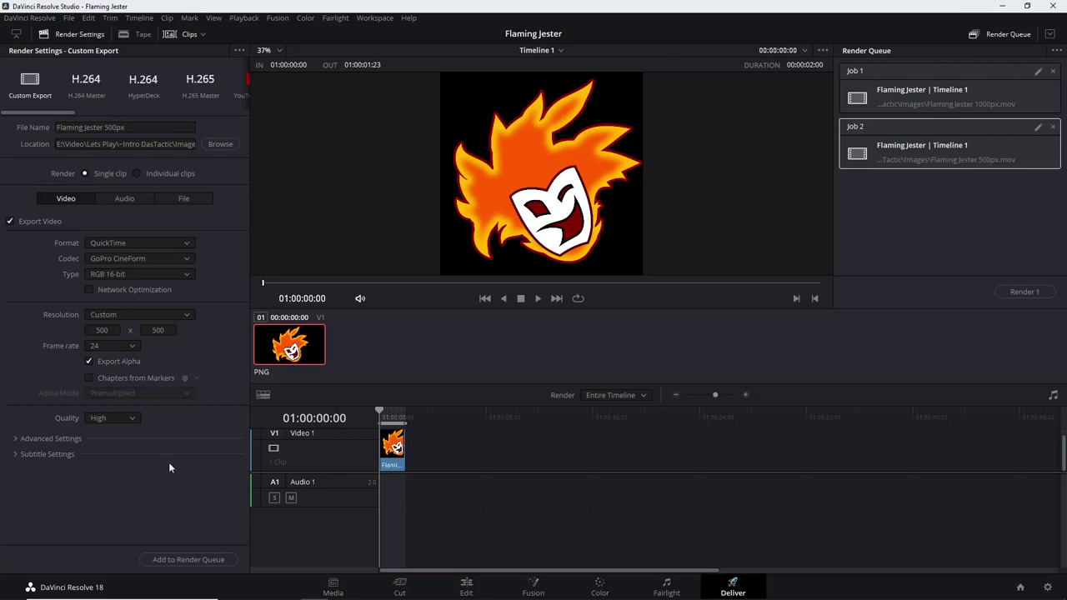
# Queue a 'Flaming Jester 300px' job rendering at 300×300 resolution.
pyautogui.click(101, 330)
pyautogui.click(98, 330)
pyautogui.press('BackSpace')
pyautogui.write('3')
pyautogui.click(154, 330)
pyautogui.click(105, 127)
pyautogui.press('Delete')
pyautogui.write('3')
pyautogui.click(189, 559)
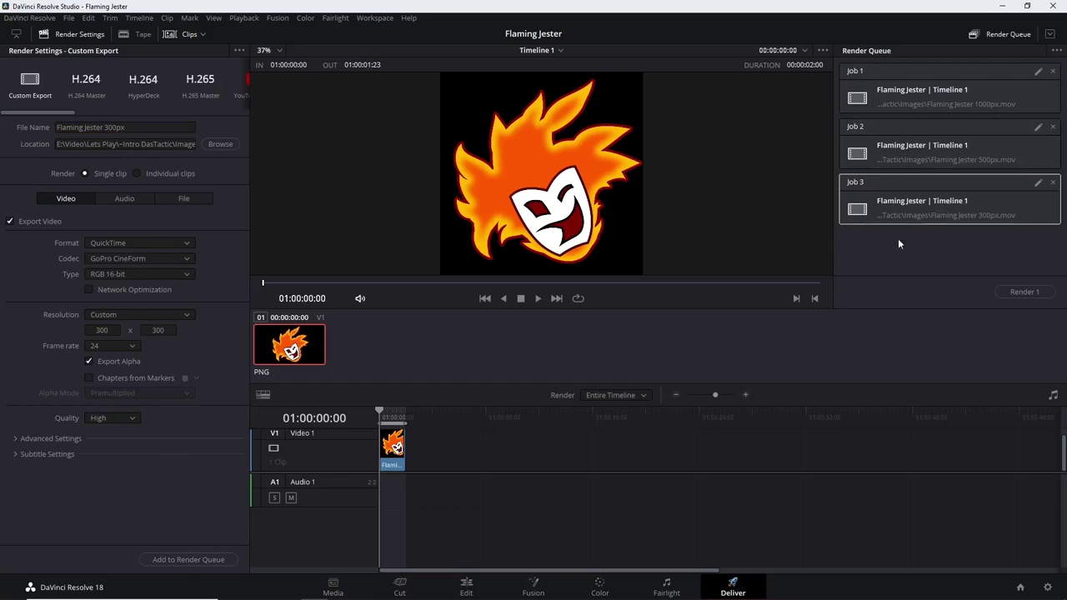
# Select all three jobs in the render queue.
pyautogui.click(954, 84)
pyautogui.click(942, 262)
pyautogui.click(924, 78)
# Render all three queued Flaming Jester jobs with Render All.
pyautogui.keyDown('shift'); pyautogui.click(920, 206); pyautogui.keyUp('shift')
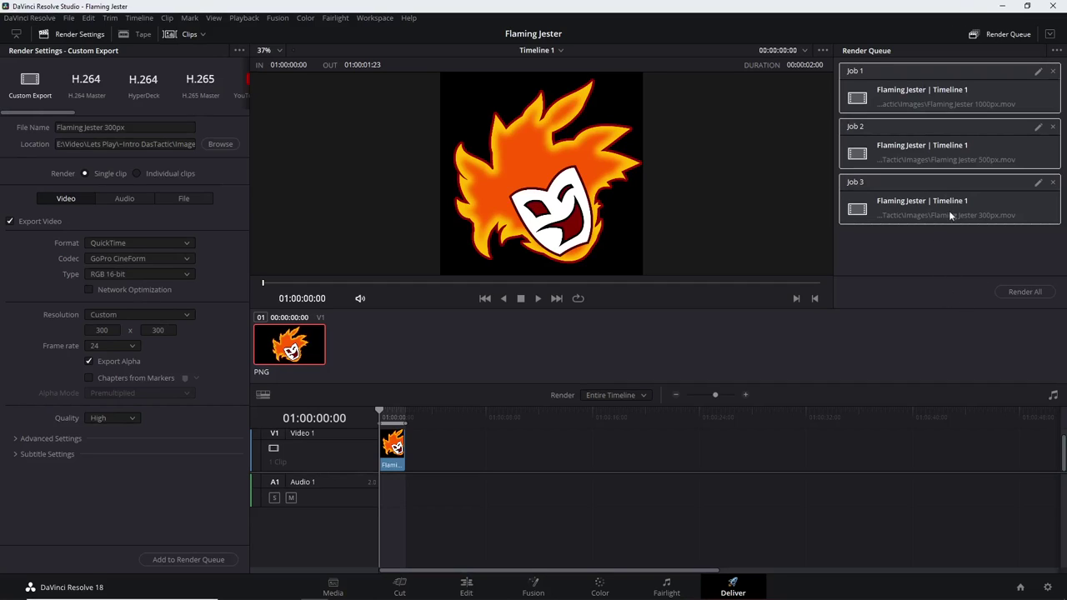
pyautogui.click(1026, 292)
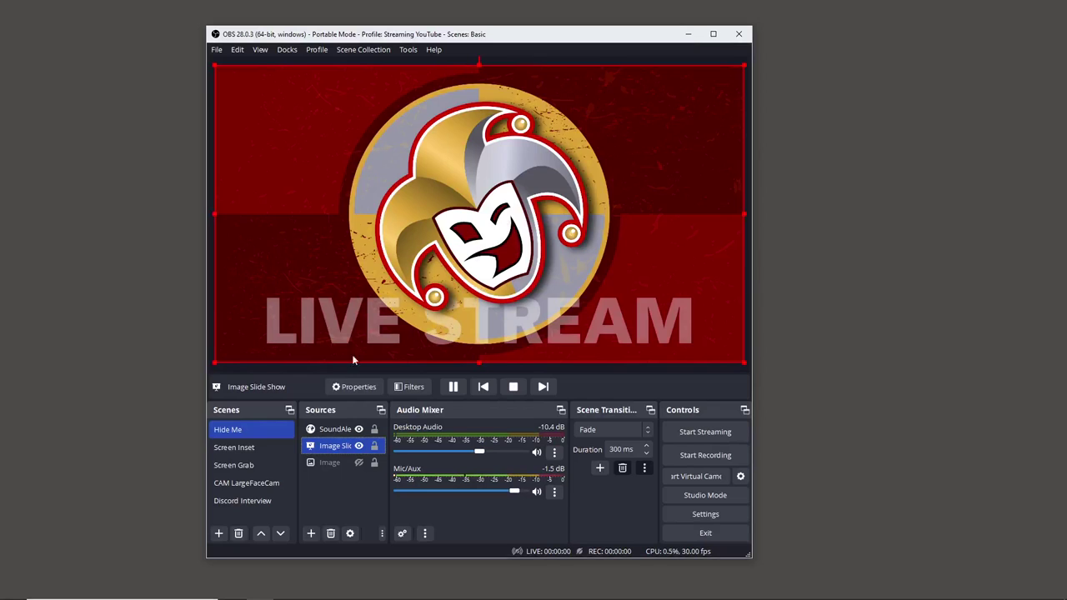
pyautogui.click(232, 448)
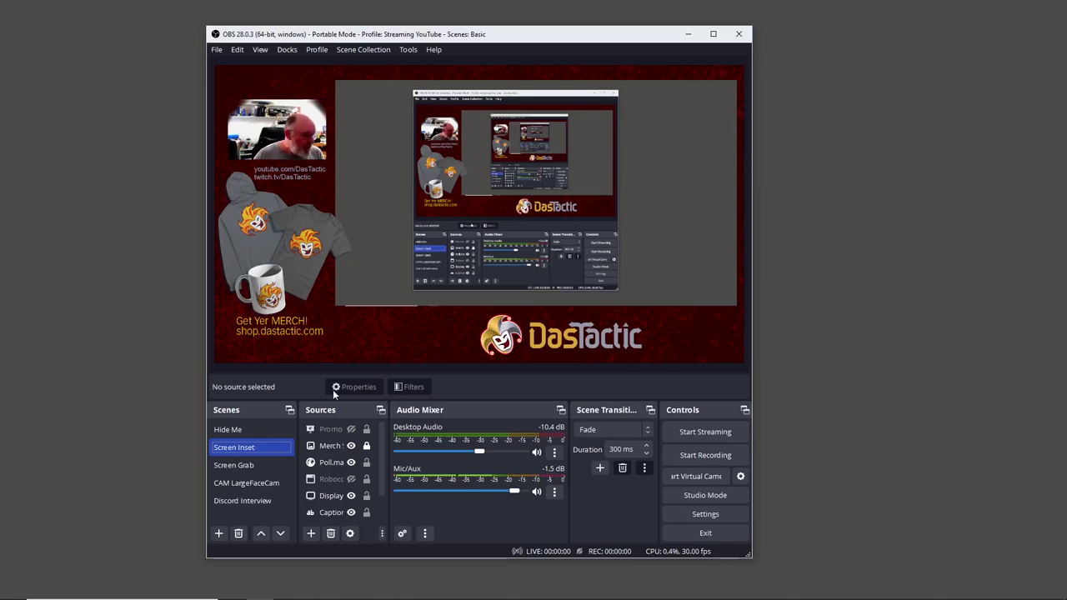
pyautogui.click(234, 431)
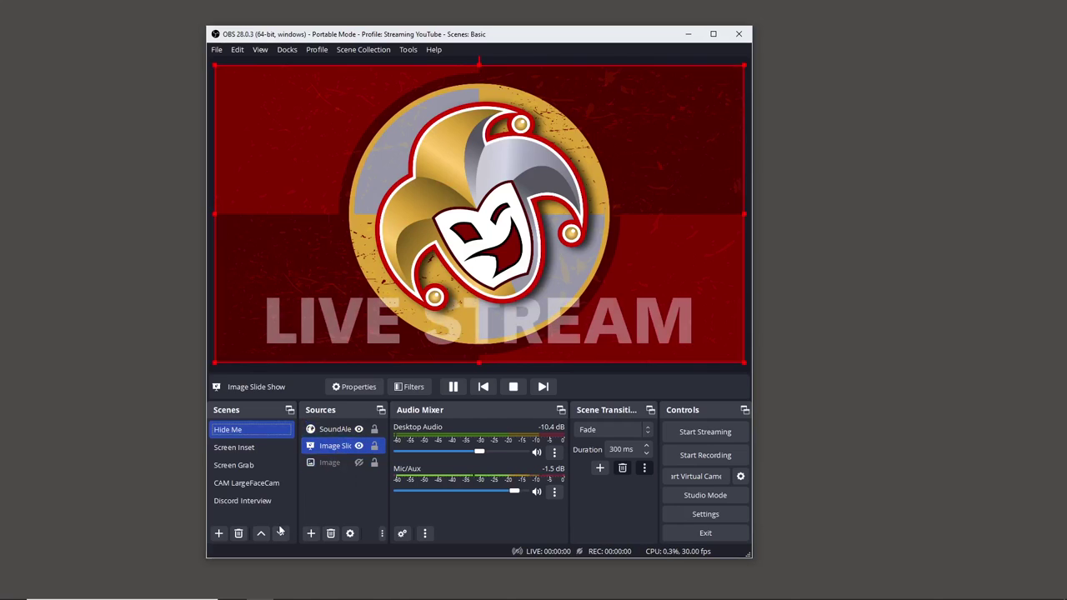
# Add a new media source named 'Flaming Jester 1000' to the Hide Me scene.
pyautogui.click(310, 534)
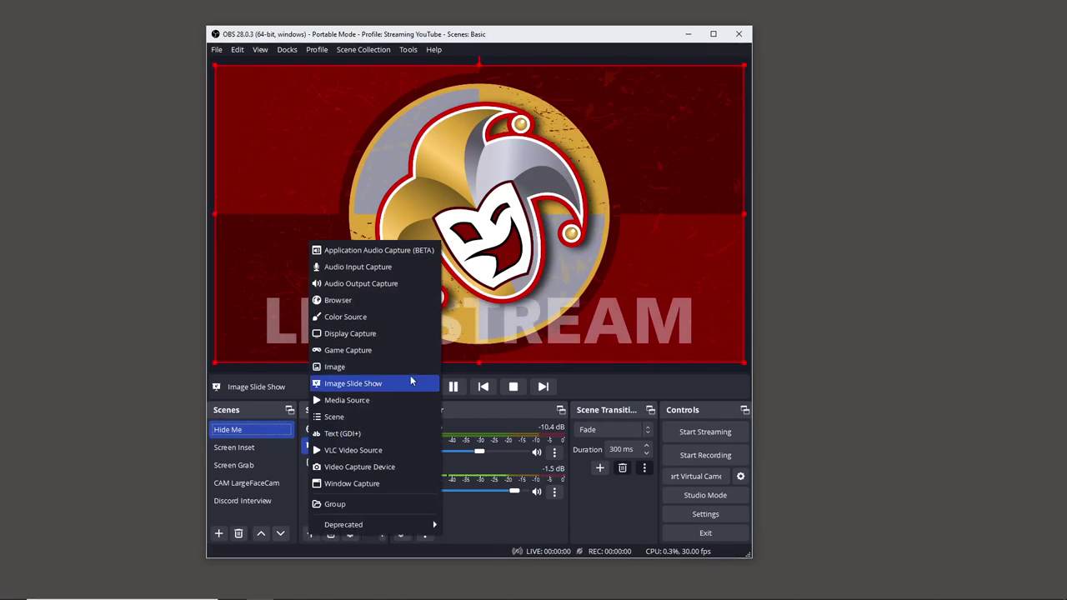
pyautogui.click(357, 402)
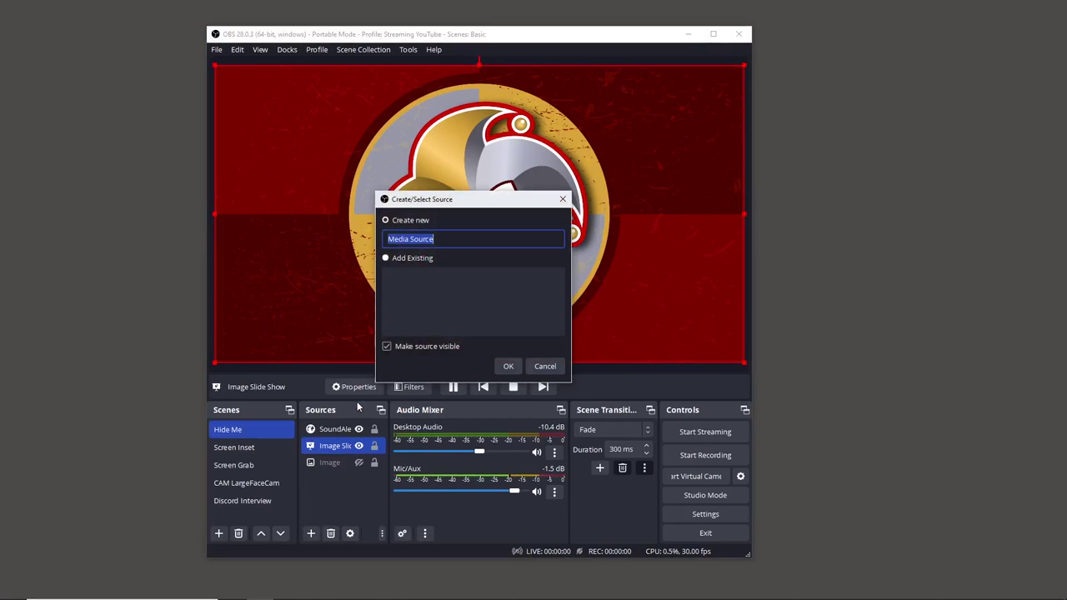
pyautogui.click(444, 238)
pyautogui.moveTo(456, 239); pyautogui.dragTo(366, 238)
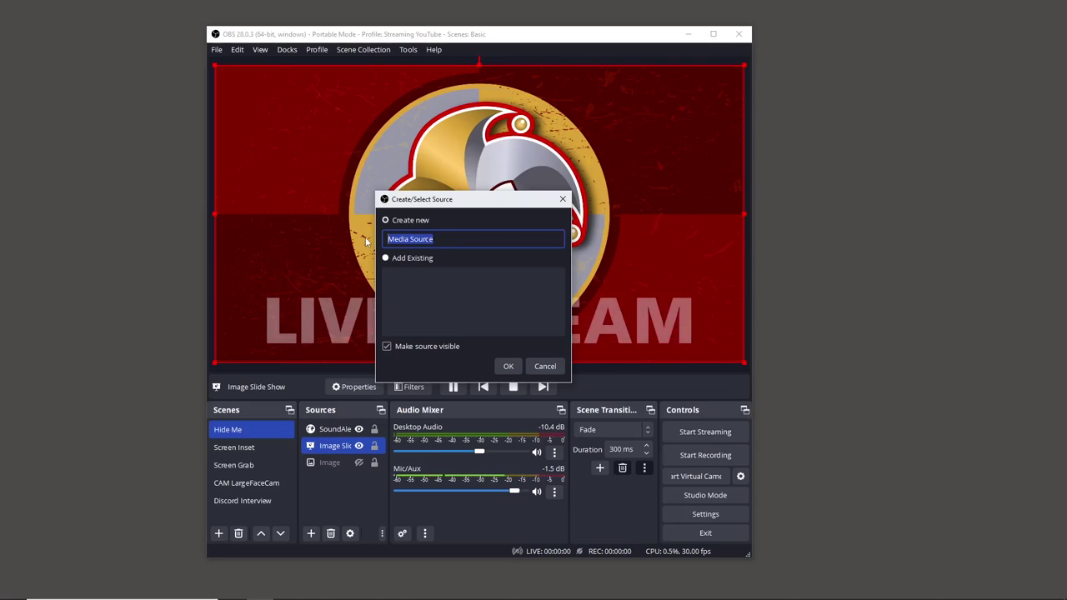
pyautogui.write('Flaming Jester 1000')
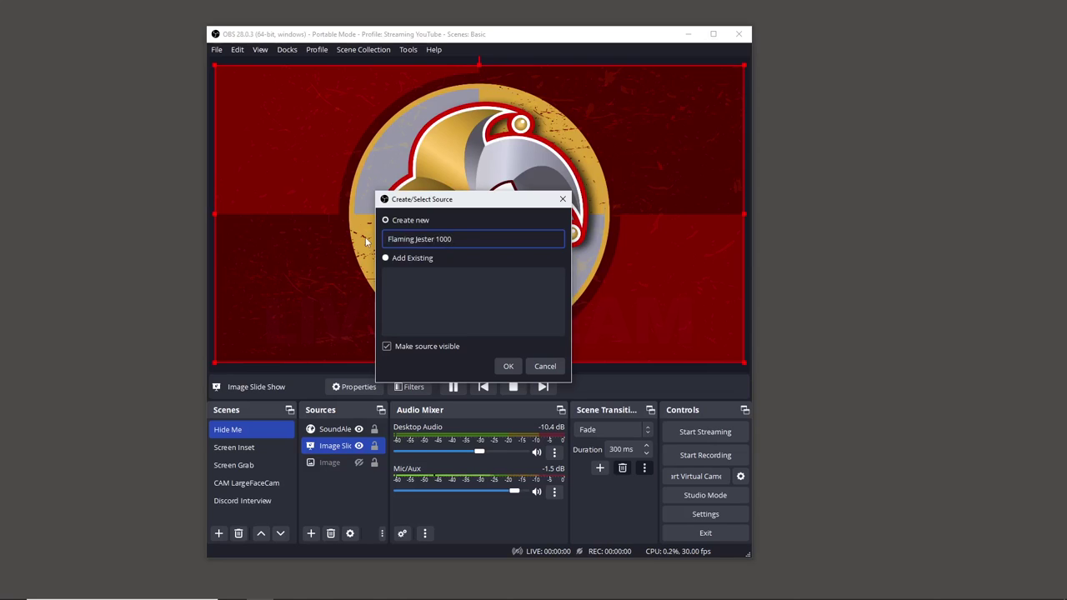
pyautogui.click(510, 369)
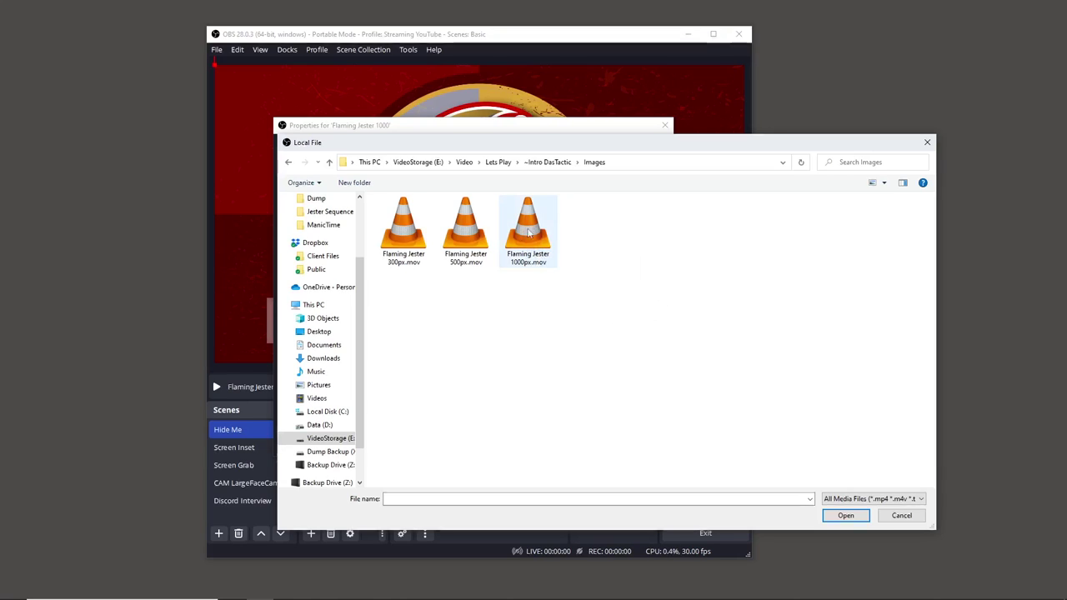
# Load Flaming Jester 1000px.mov into the source and accept its settings.
pyautogui.click(528, 225)
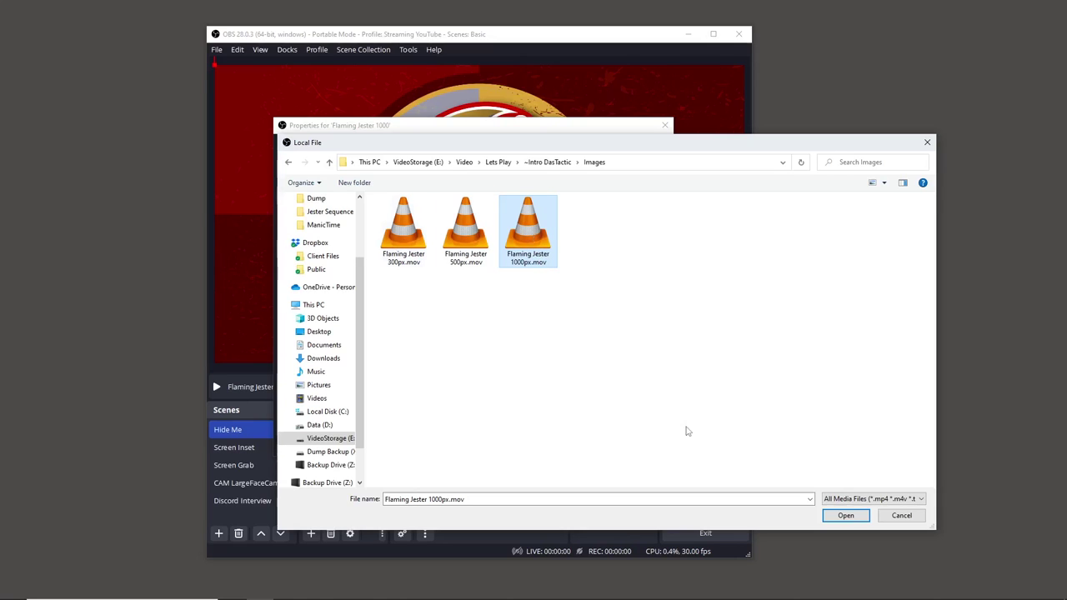
pyautogui.click(846, 515)
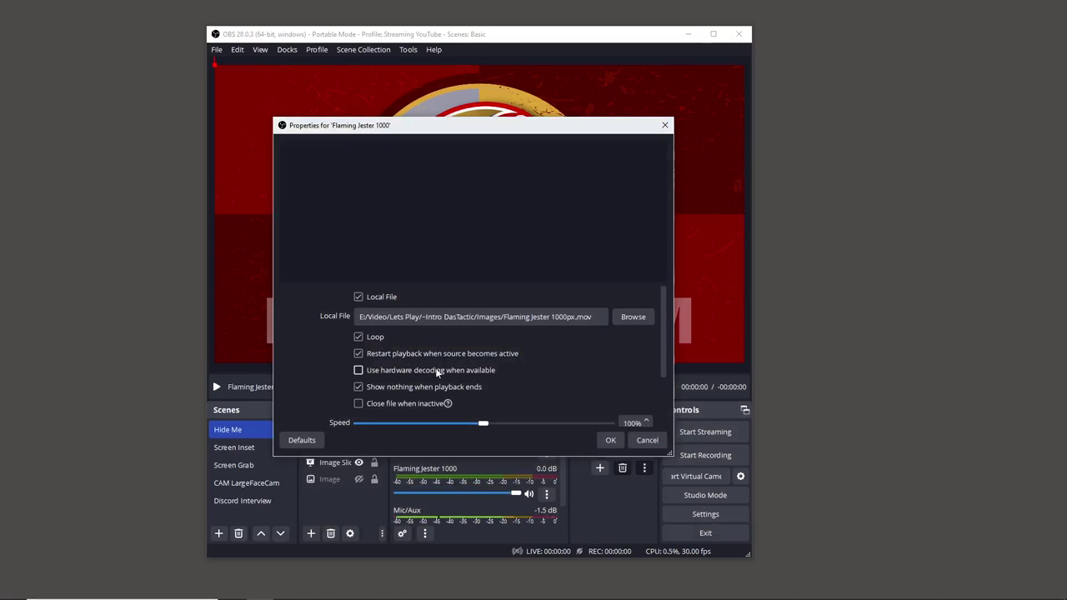
pyautogui.scroll(-2, 522, 369)
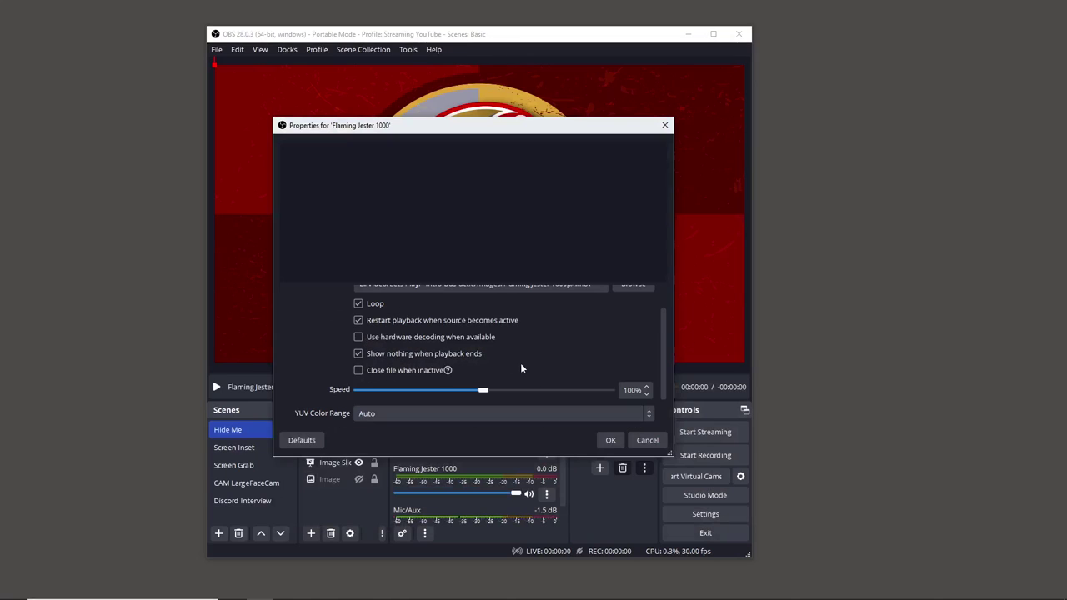
pyautogui.scroll(-3, 546, 348)
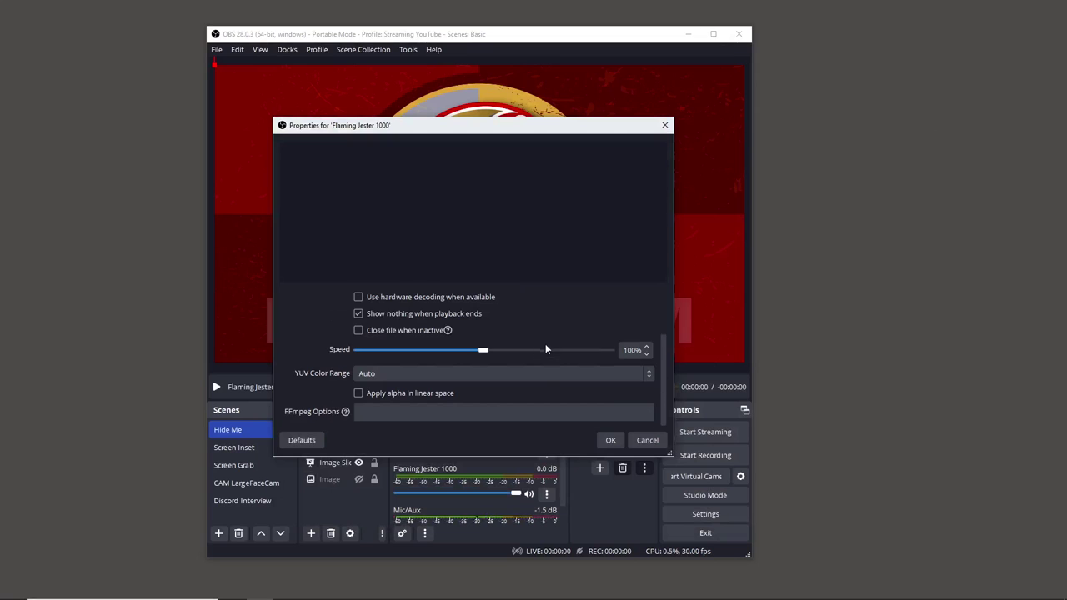
pyautogui.scroll(5, 532, 392)
pyautogui.click(610, 441)
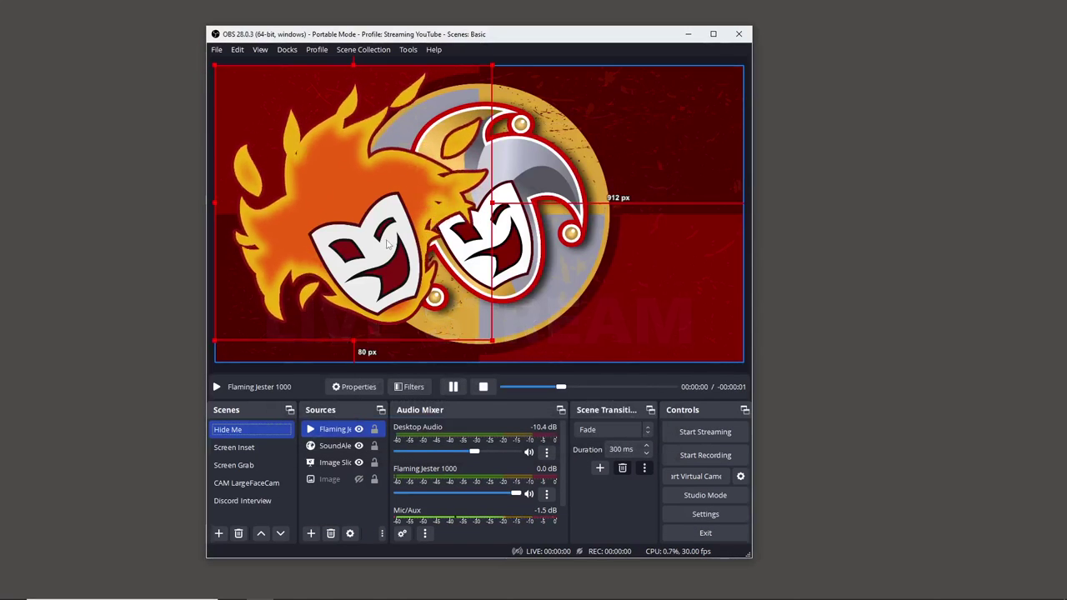
# Drag the Flaming Jester 1000 animation toward the canvas centre, deselect it, and open Screen Inset.
pyautogui.moveTo(378, 251); pyautogui.dragTo(495, 249)
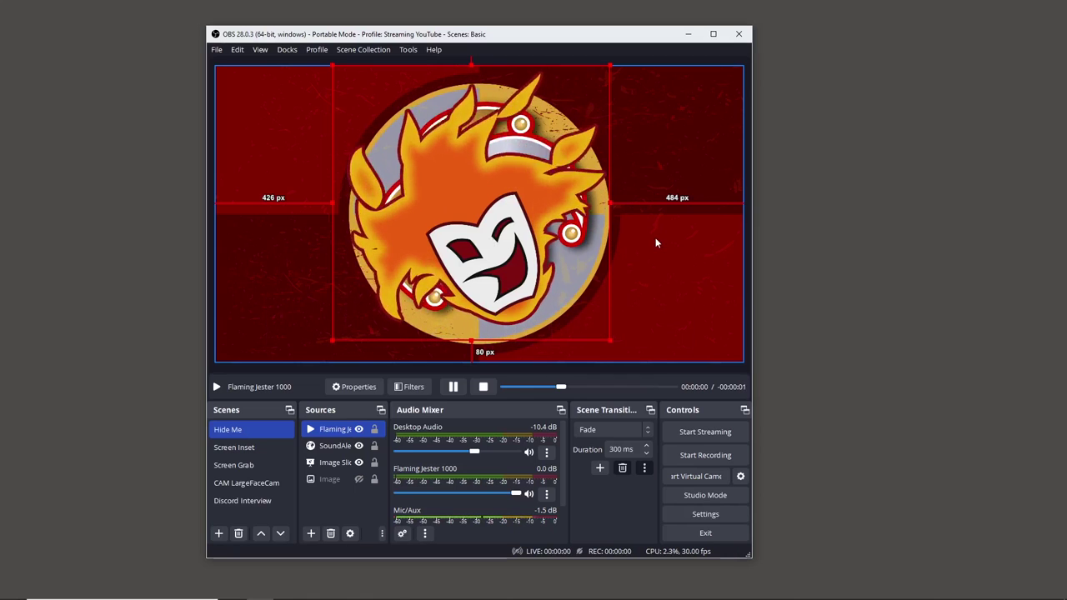
pyautogui.click(342, 503)
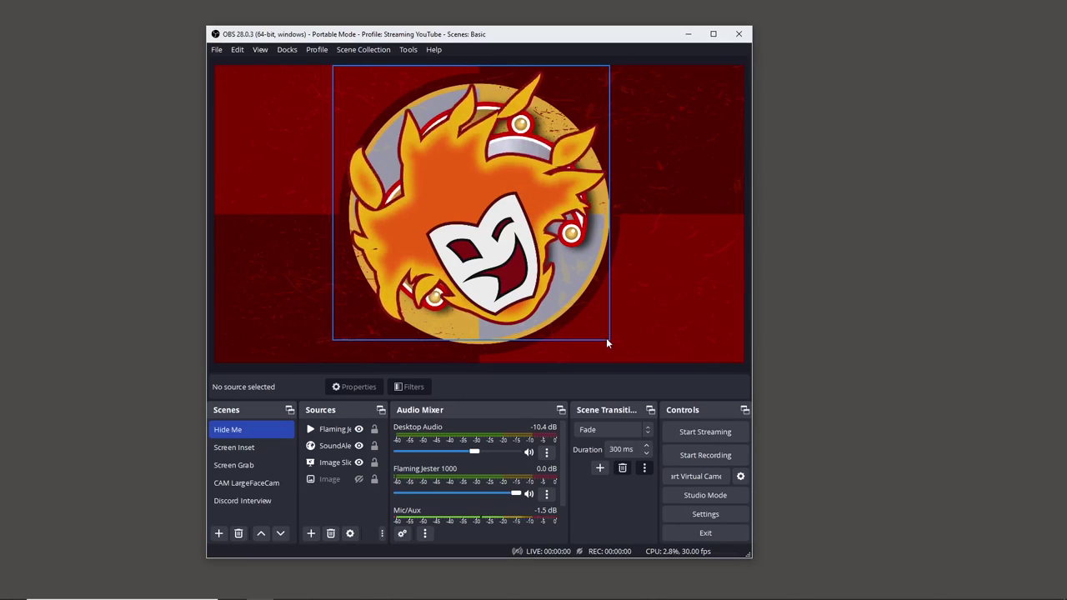
pyautogui.click(246, 451)
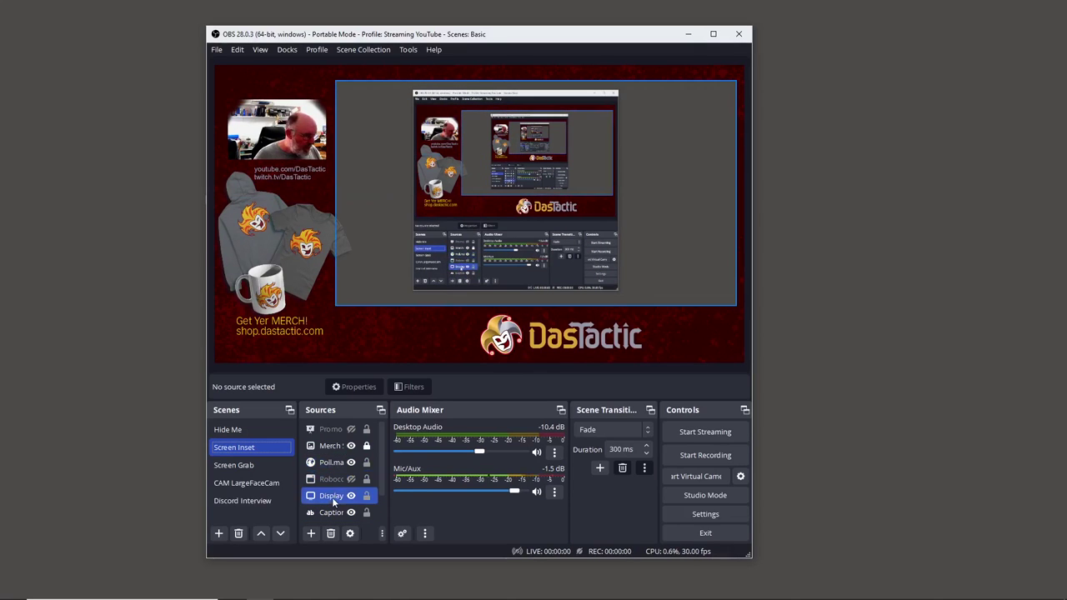
# Add a new media source named 'Flaming Jester 300' to the Screen Inset scene.
pyautogui.click(333, 450)
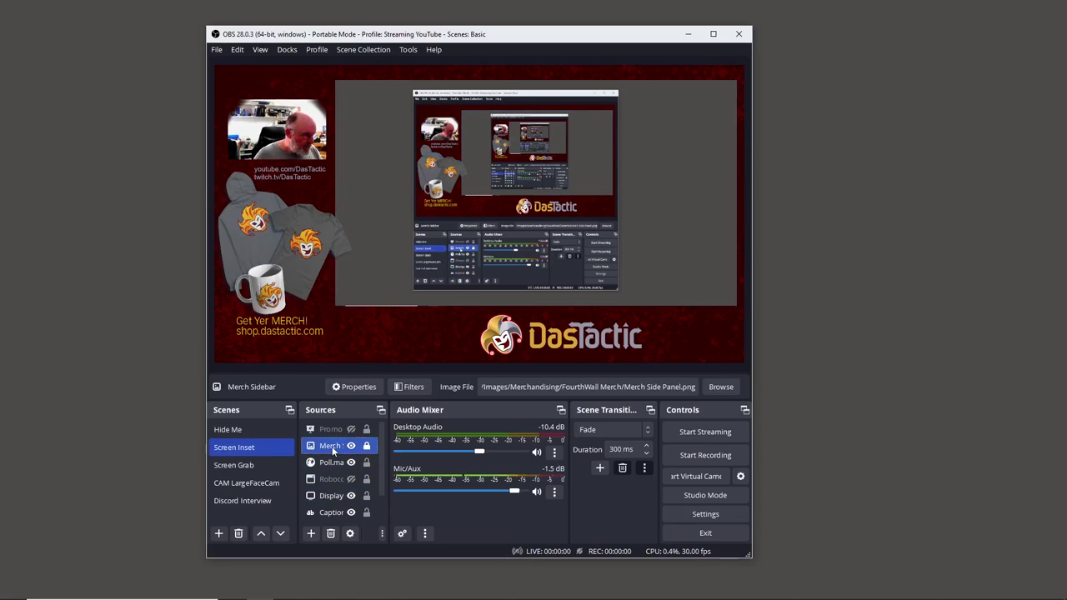
pyautogui.click(311, 534)
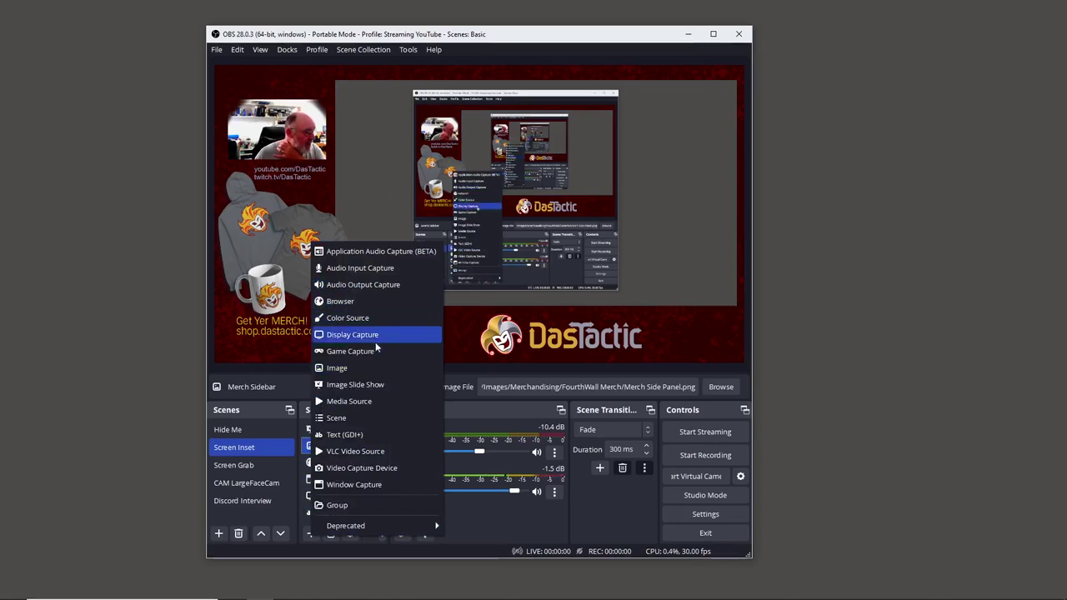
pyautogui.click(368, 402)
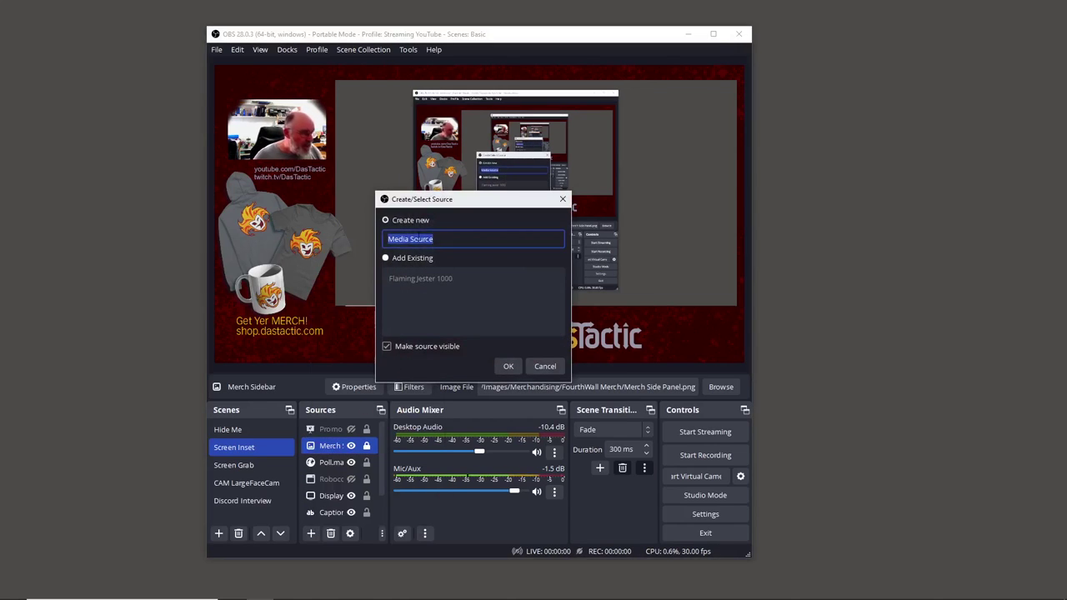
pyautogui.write('Flaming Jester 300')
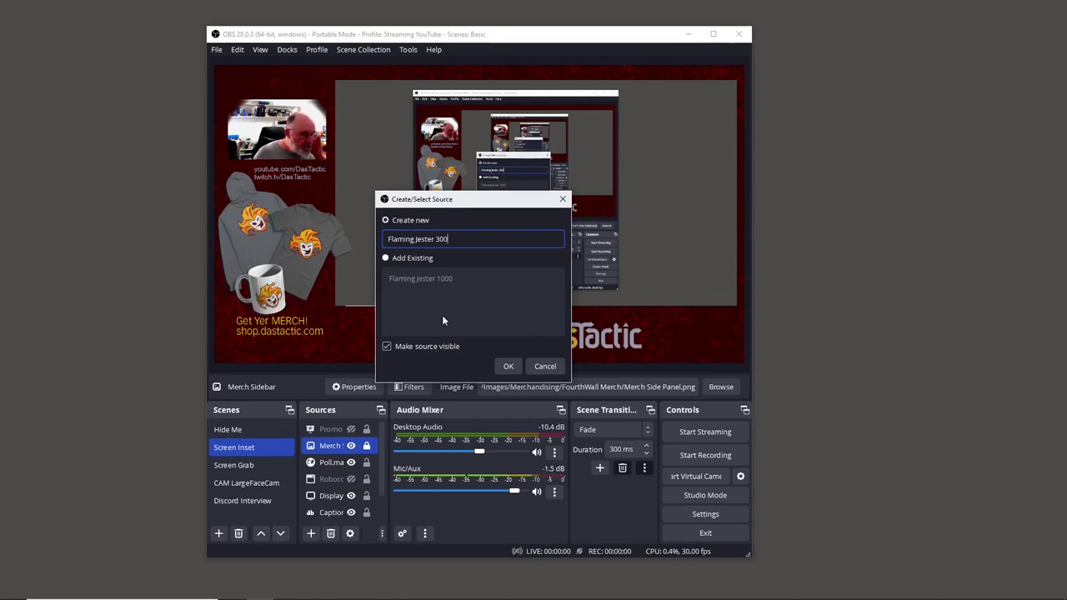
pyautogui.click(508, 367)
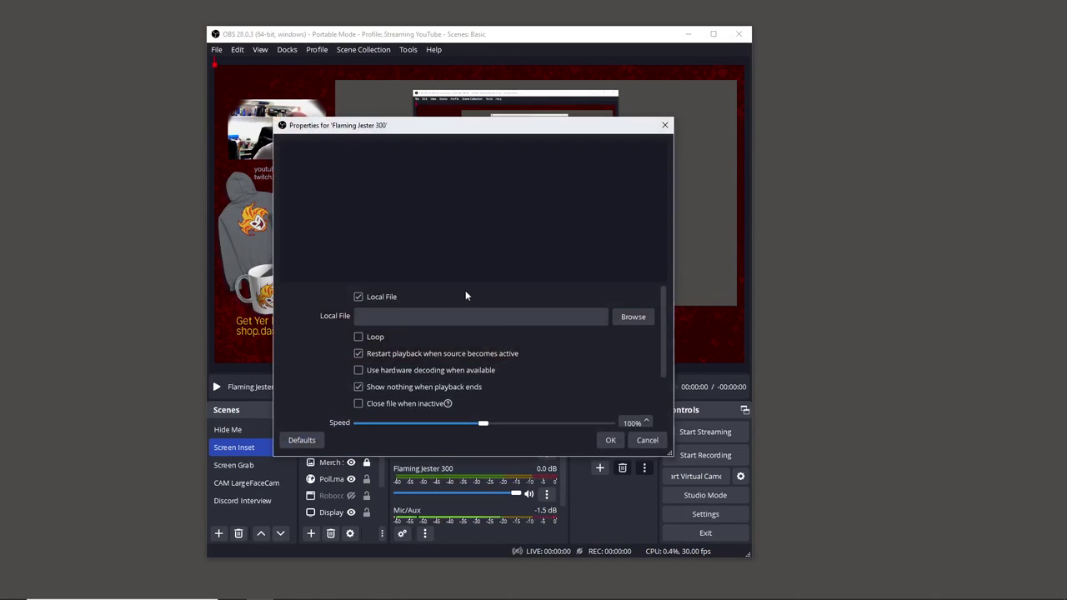
# Load Flaming Jester 300px.mov into the source with Loop enabled.
pyautogui.click(631, 318)
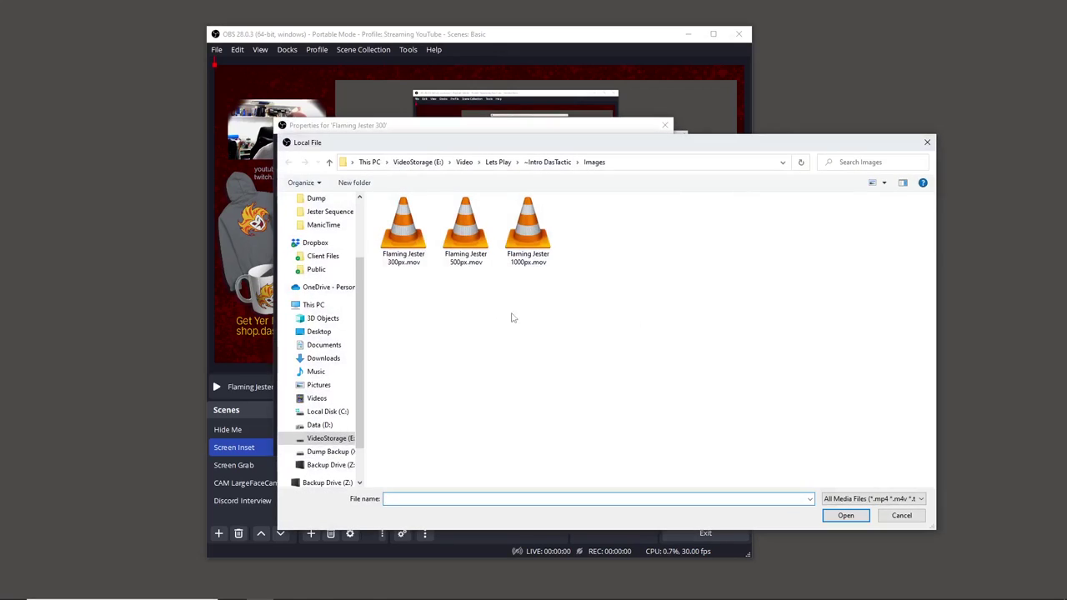
pyautogui.click(427, 250)
pyautogui.click(845, 515)
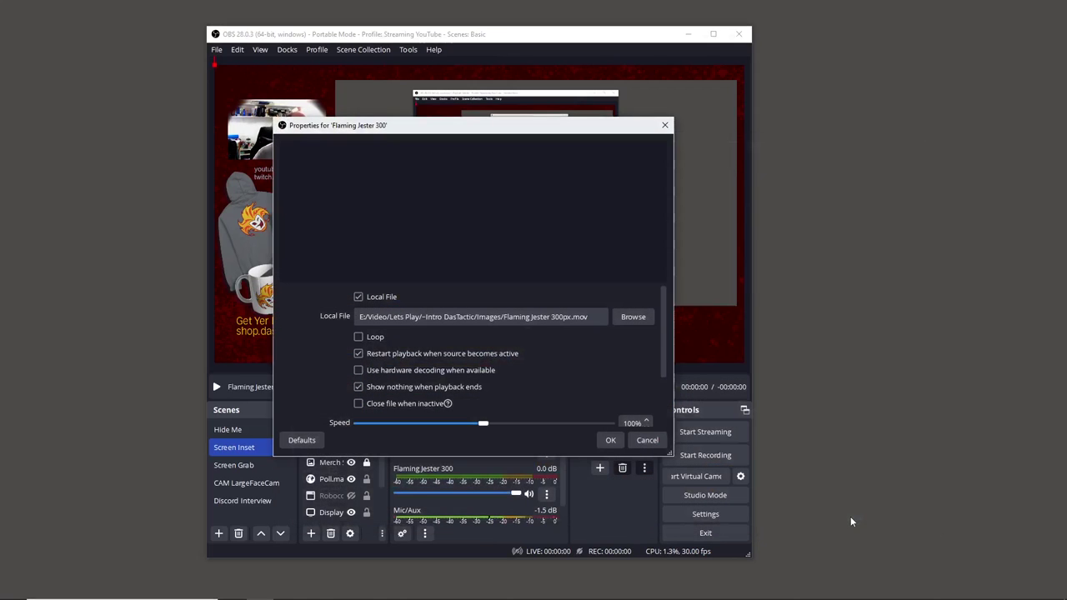
pyautogui.click(359, 337)
pyautogui.click(611, 441)
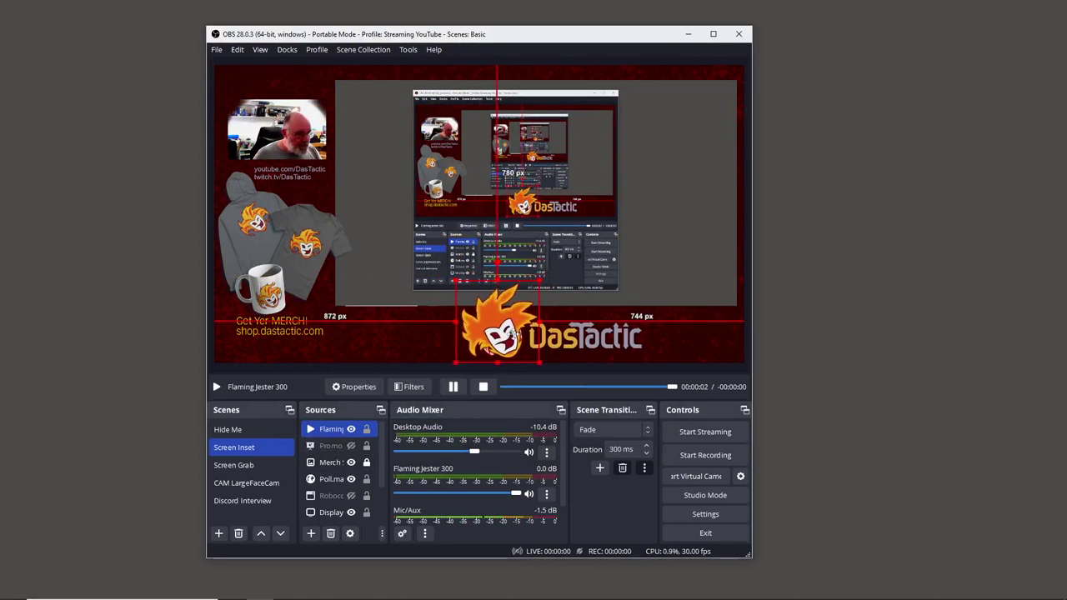
# Shrink the Flaming Jester 300 animation slightly over the DasTactic logo and deselect it.
pyautogui.moveTo(539, 284); pyautogui.dragTo(538, 363)
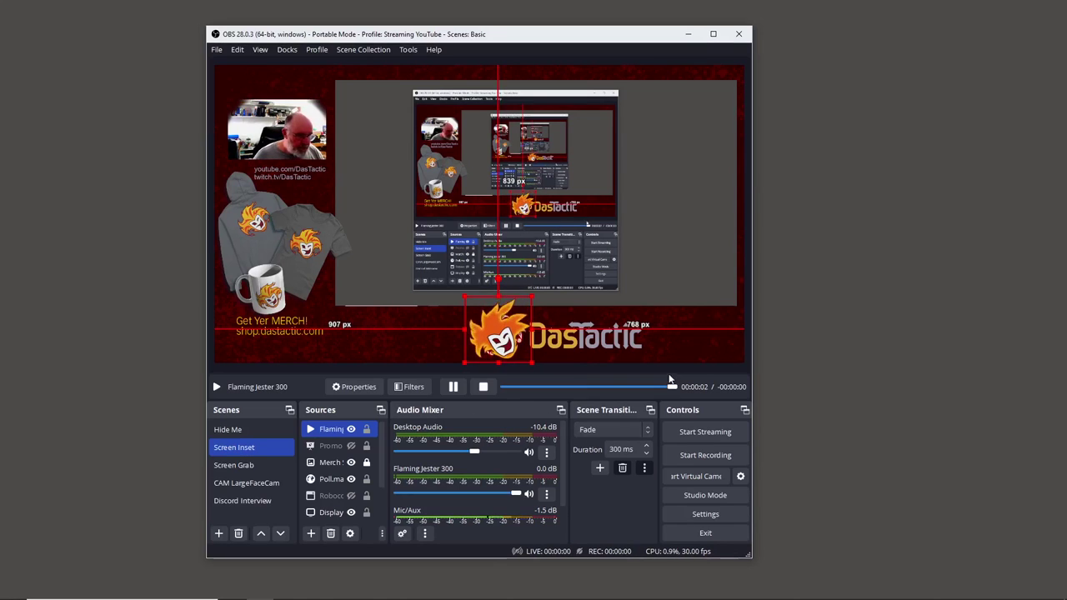
pyautogui.click(683, 374)
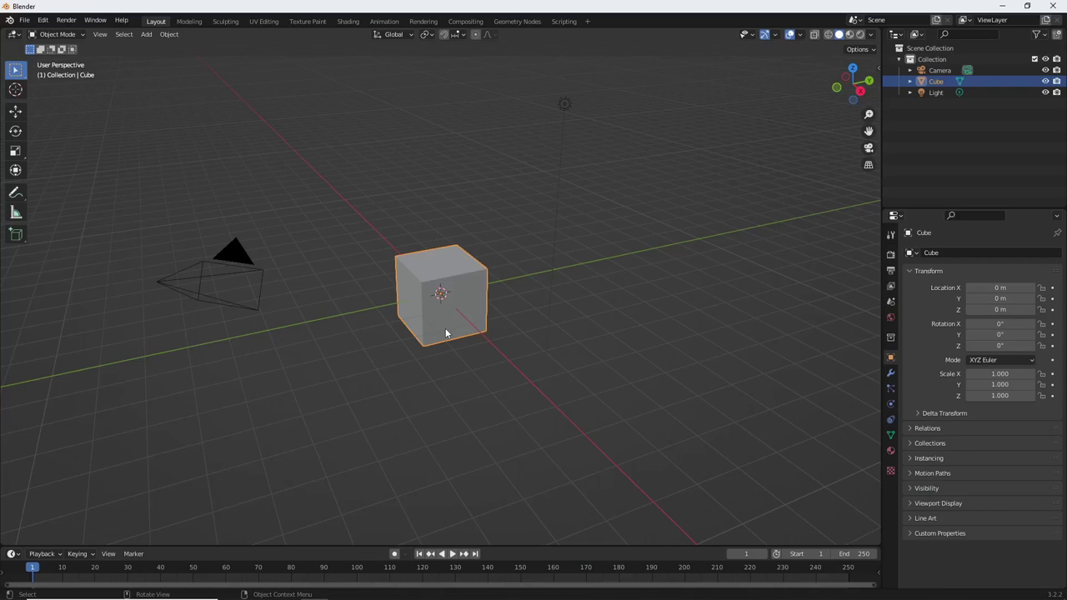
# Delete the default cube from the scene.
pyautogui.click(476, 372)
pyautogui.click(450, 326)
pyautogui.press('Delete')
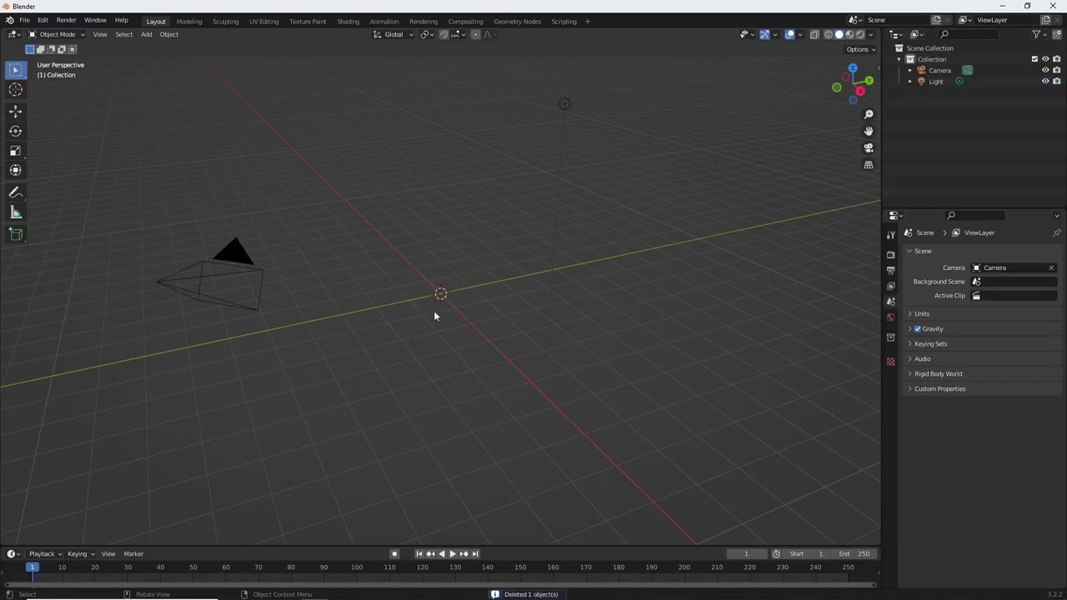
# Add a Suzanne monkey mesh at the origin.
pyautogui.hotkey('shift', 'a')
pyautogui.moveTo(406, 315)
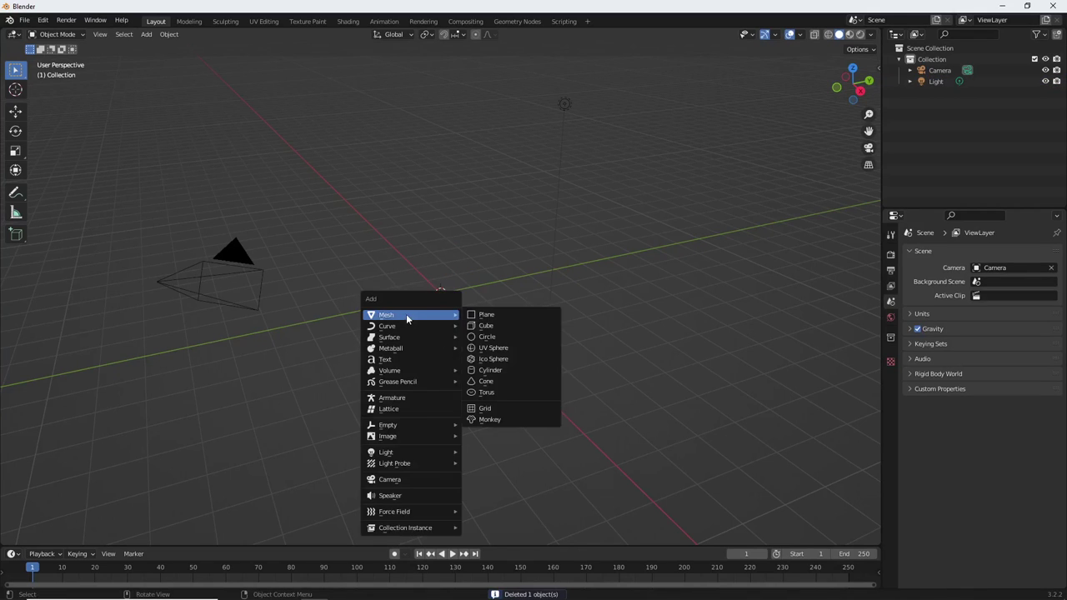
pyautogui.click(487, 420)
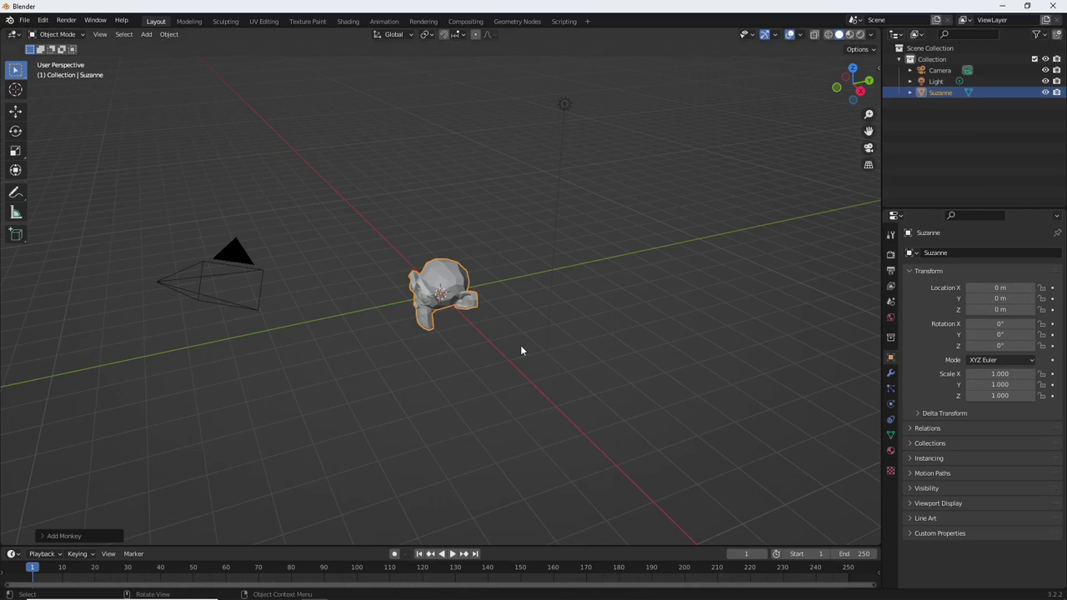
# Render a still image of the monkey and close the render window.
pyautogui.click(67, 21)
pyautogui.click(83, 33)
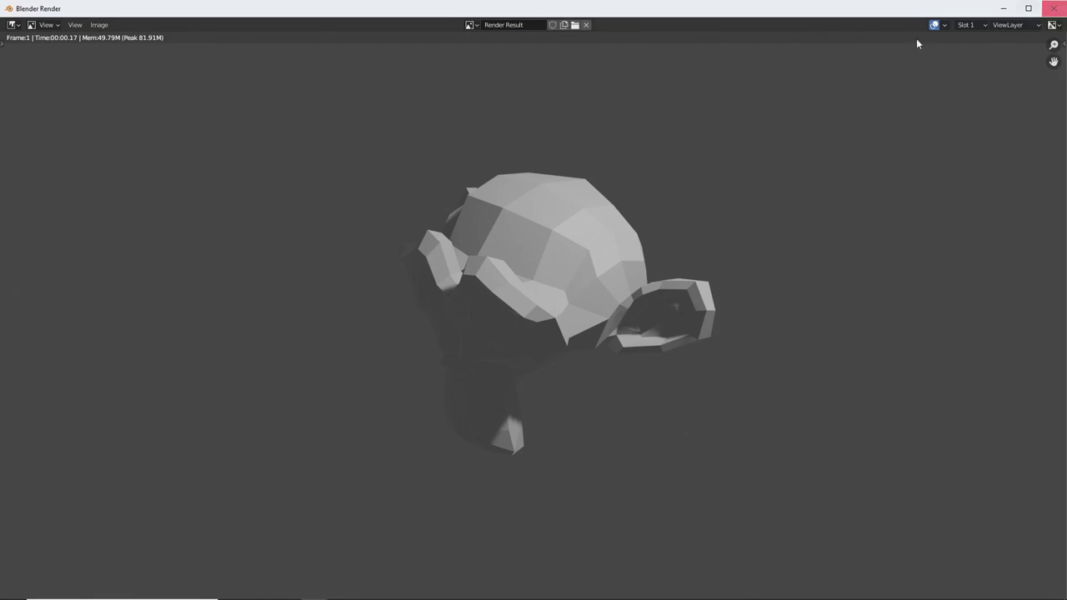
pyautogui.click(1055, 10)
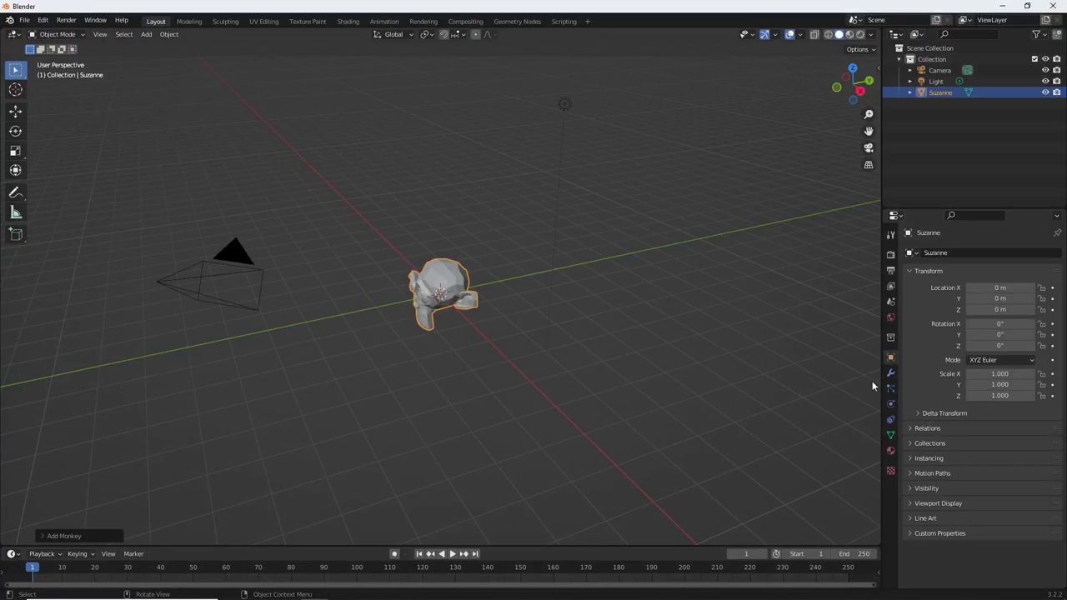
# Turn on Film Transparent in Render Properties and render the monkey again.
pyautogui.click(890, 255)
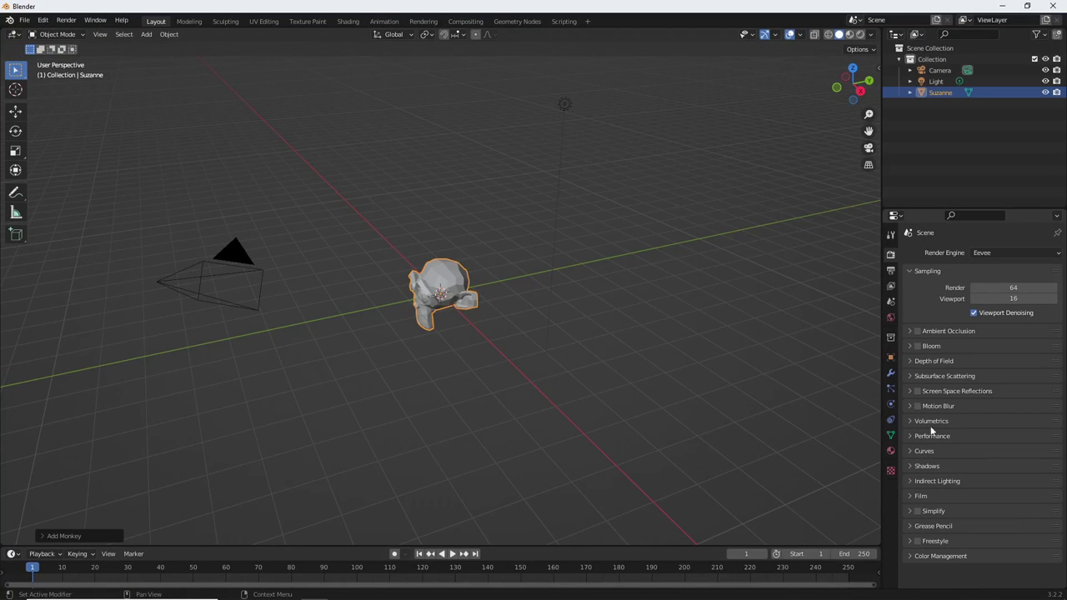
pyautogui.click(911, 495)
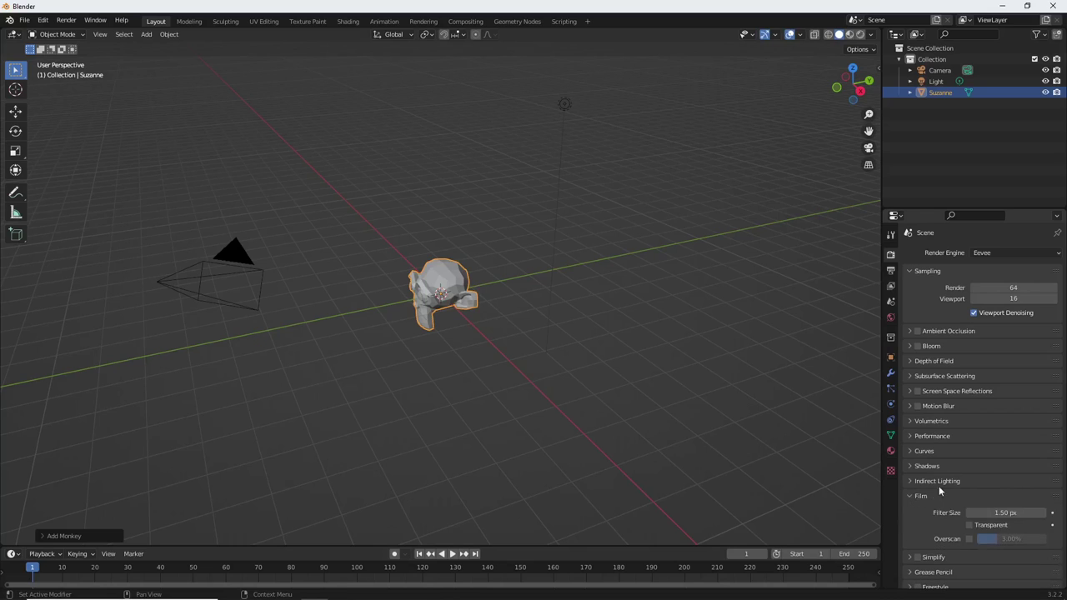
pyautogui.click(971, 525)
pyautogui.click(73, 21)
pyautogui.click(94, 33)
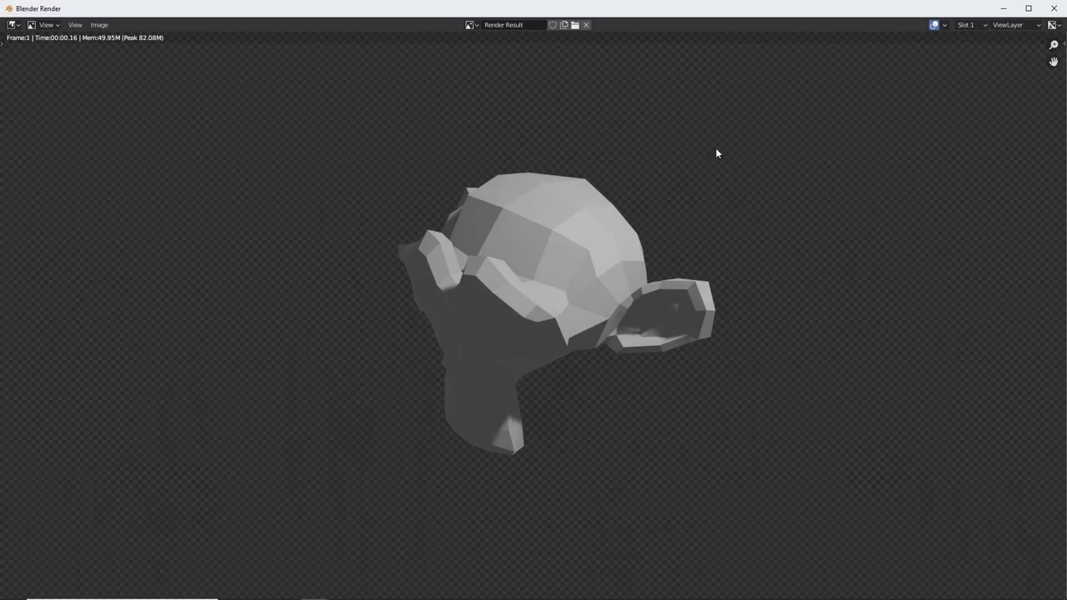